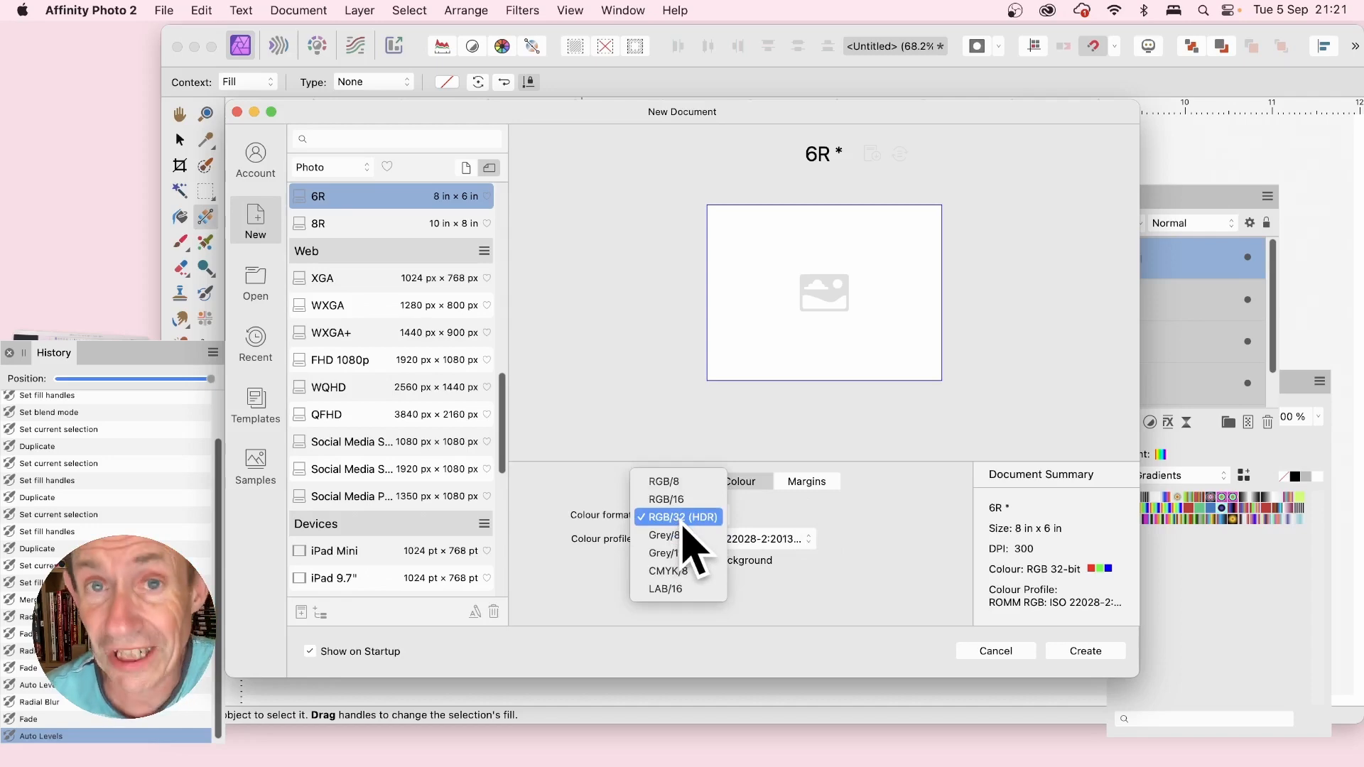
Create a 6R document of 8 x 6 in with RGB/32 (HDR) colour and add a new fill layer
left_click(684, 524)
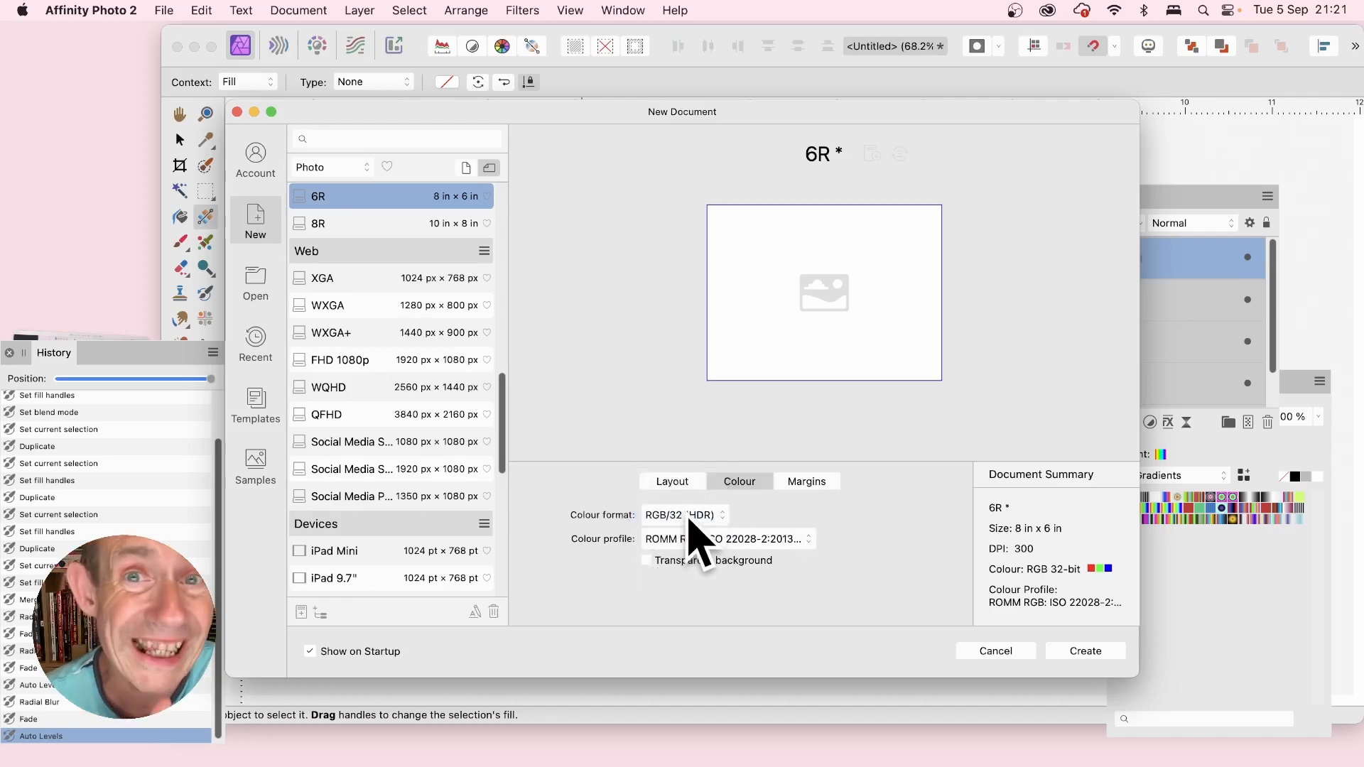
left_click(1085, 651)
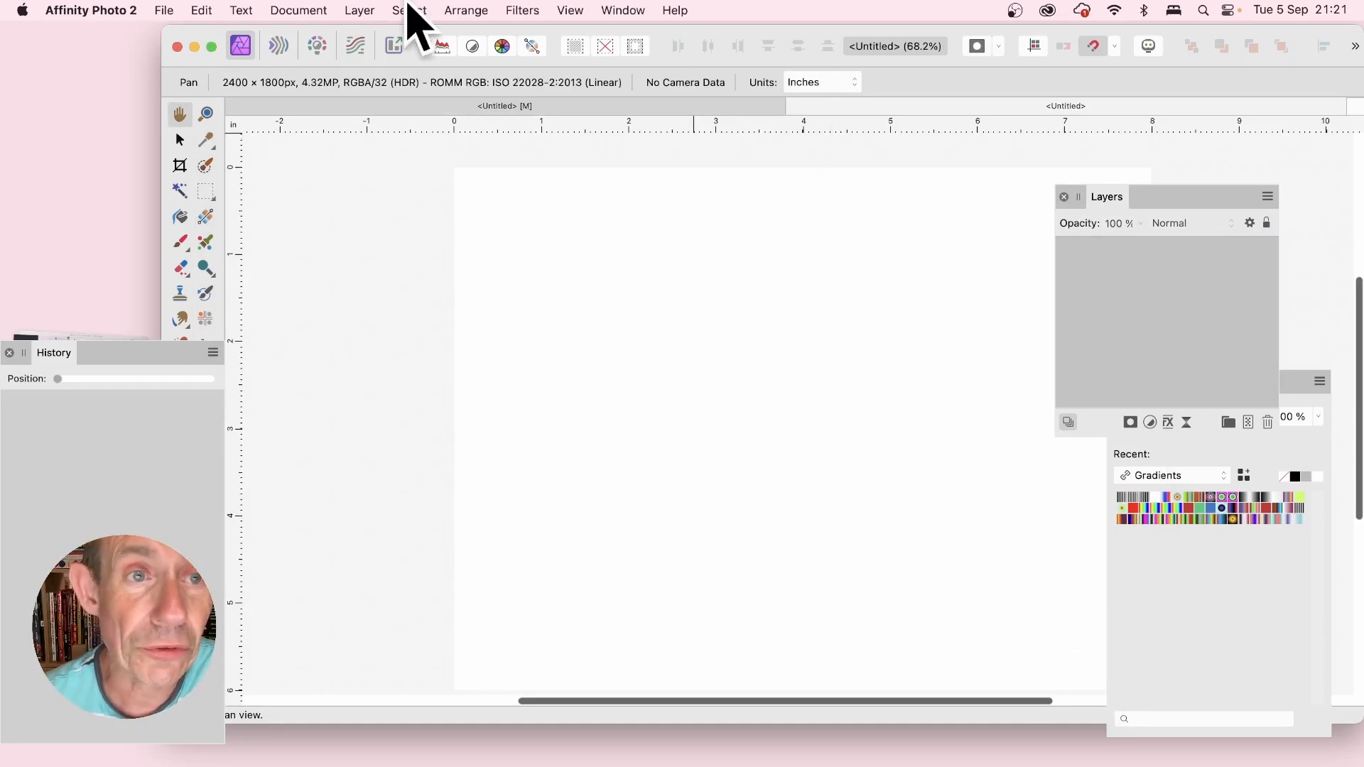
left_click(362, 10)
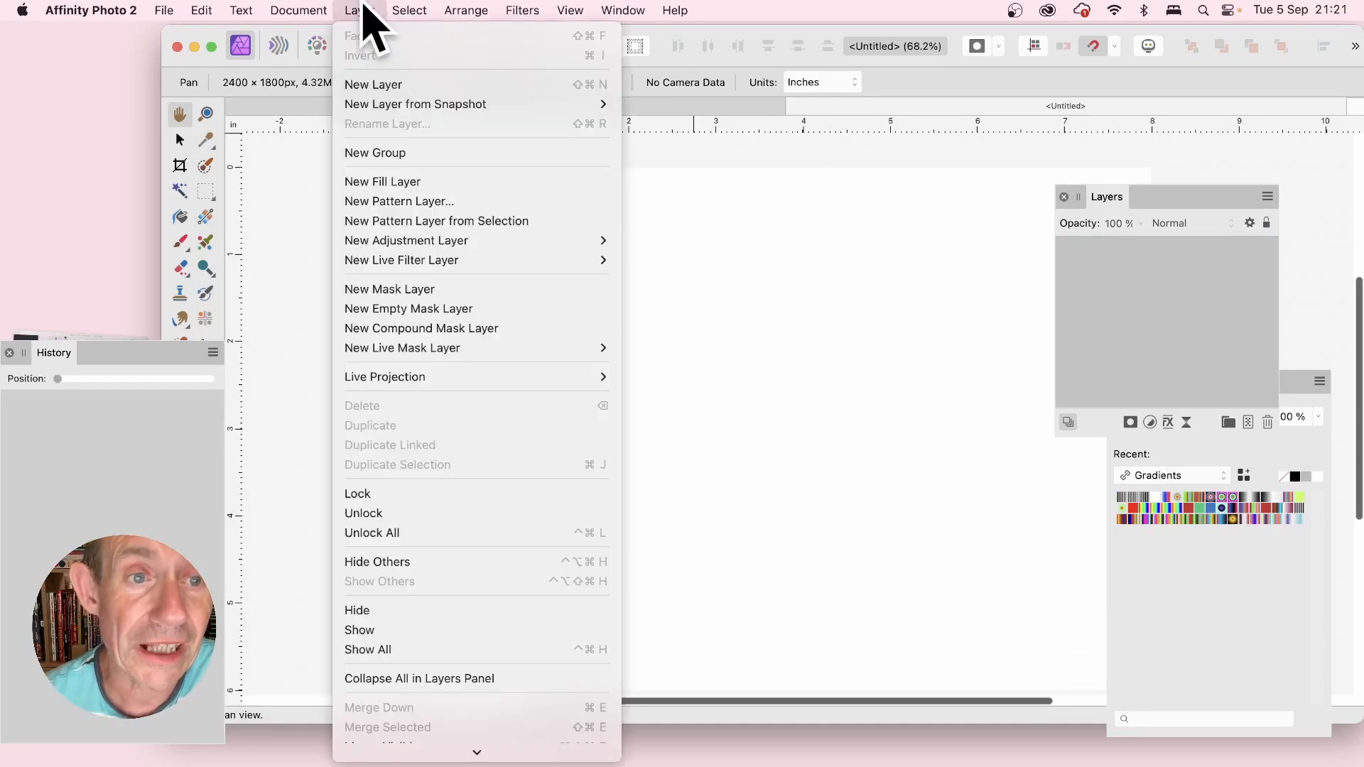
left_click(427, 184)
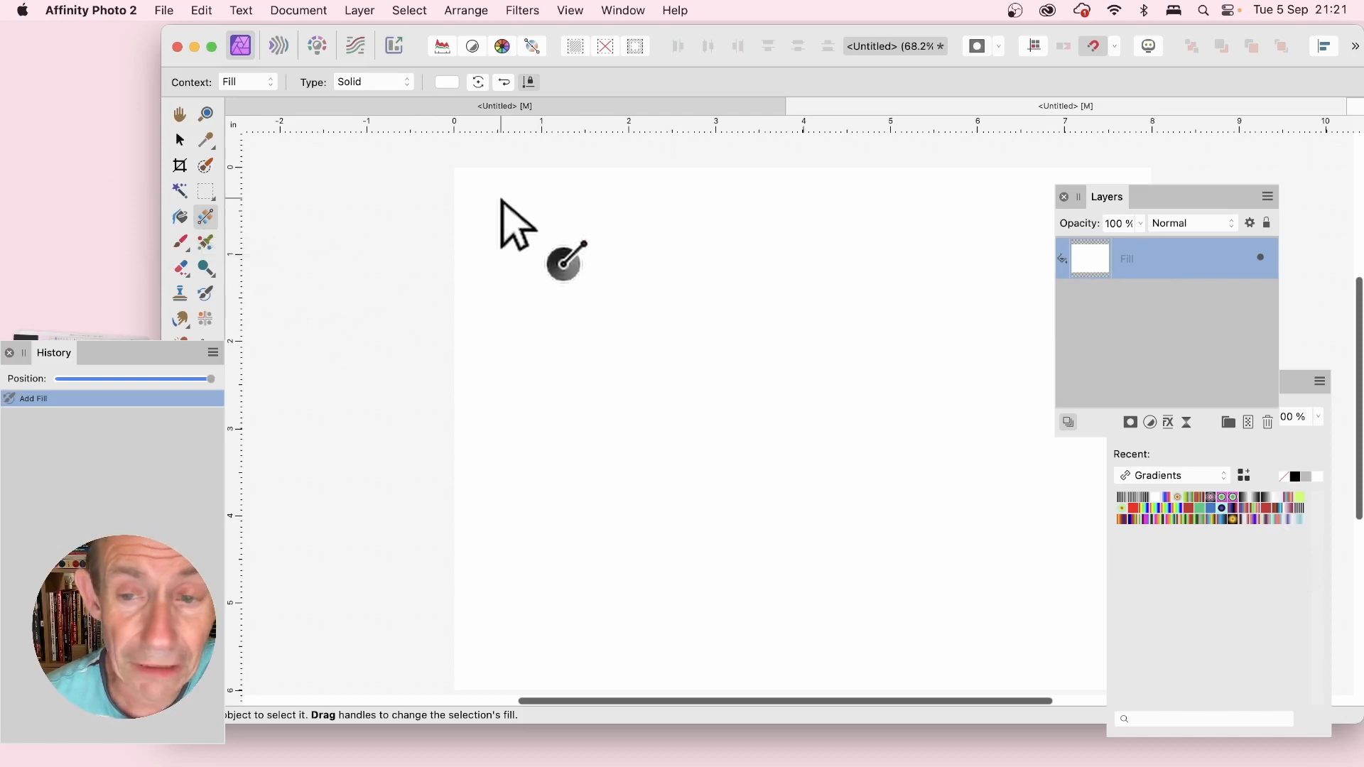
Give the fill layer a diagonal linear red-to-magenta rainbow gradient from the preset swatches and set its blend mode to Difference
left_click_drag(501, 200, 911, 417)
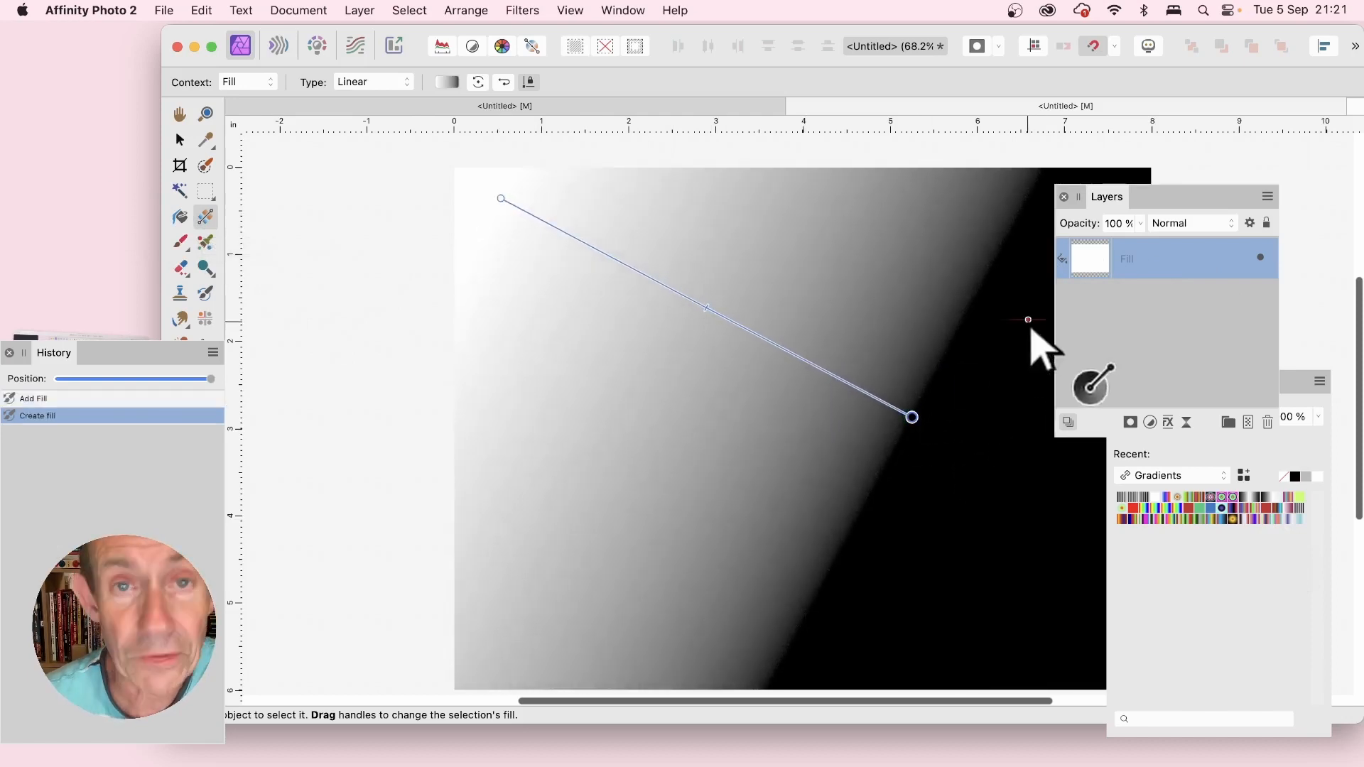
left_click(1156, 511)
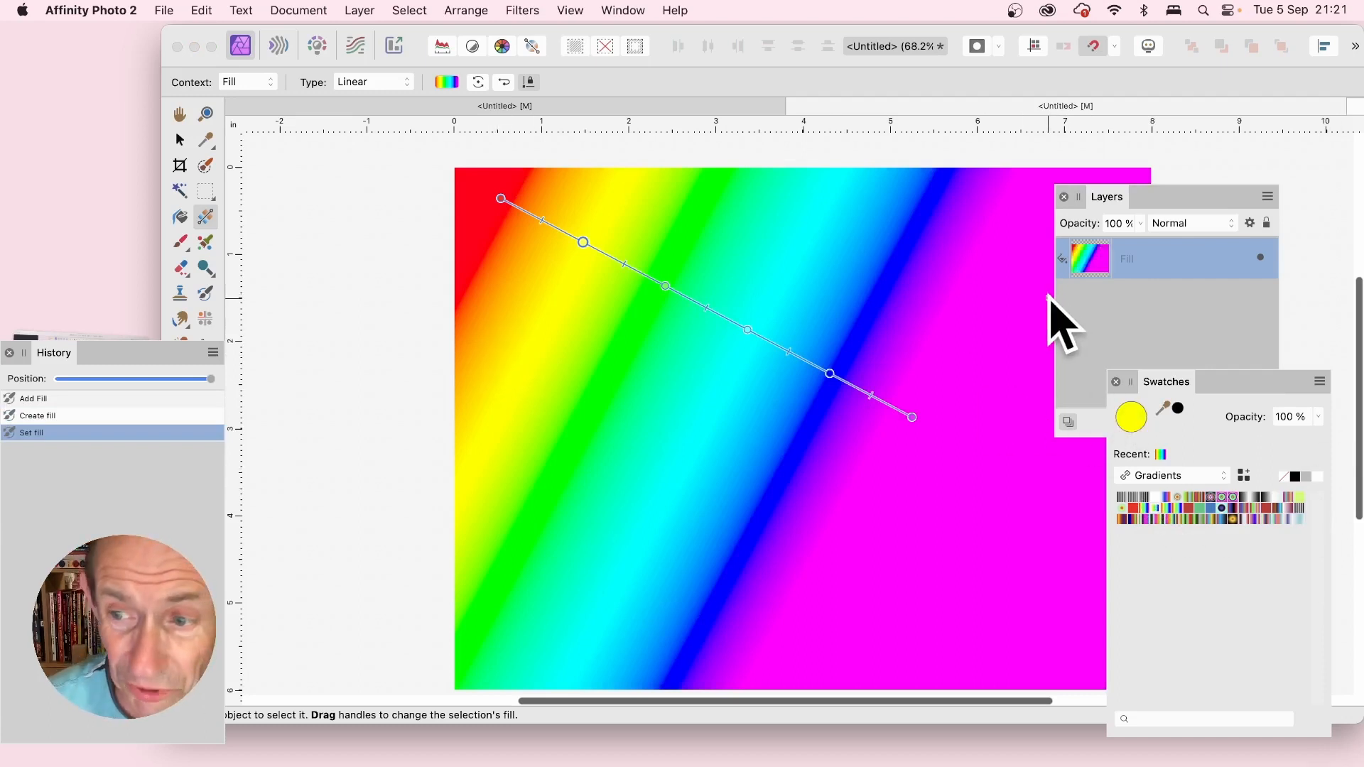
left_click_drag(585, 274, 979, 474)
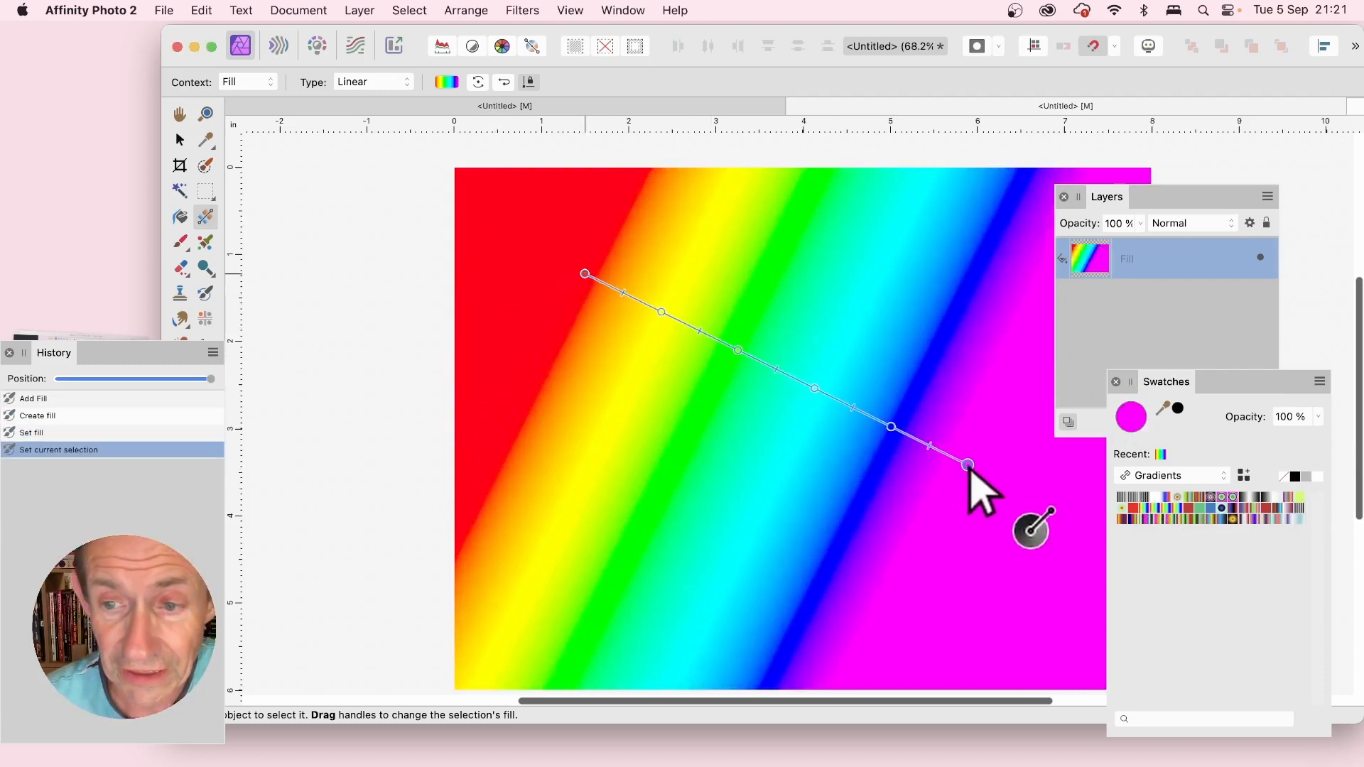
left_click(1186, 225)
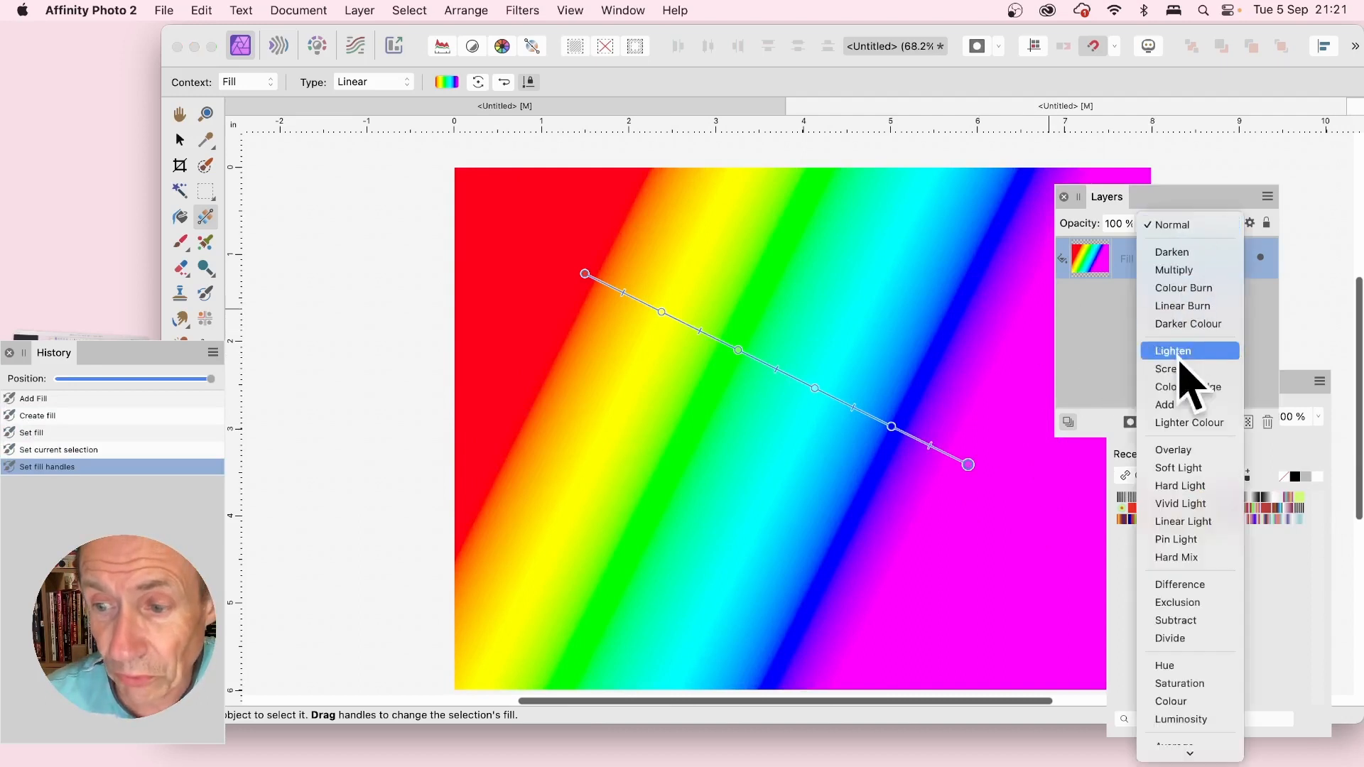
left_click(1201, 584)
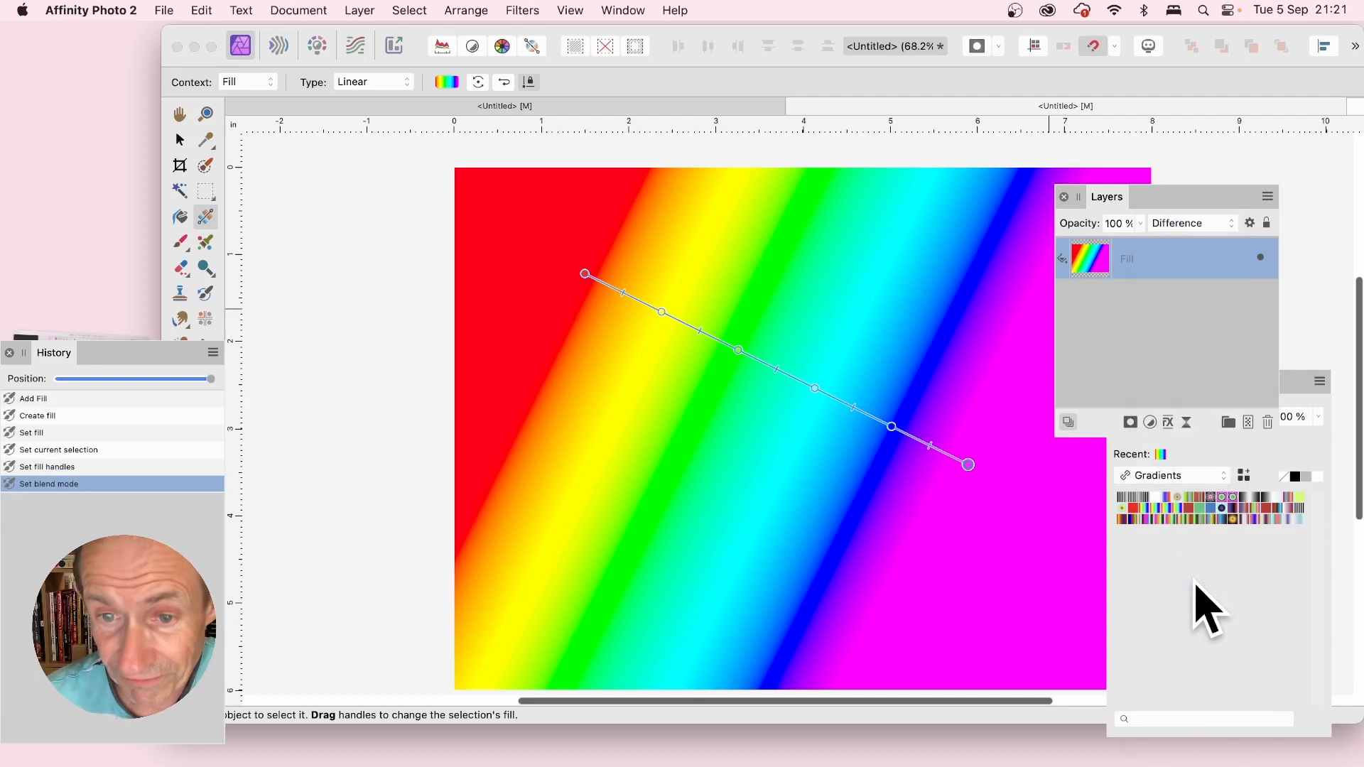
Duplicate the fill layer and redraw the copy's gradient to rise from the lower middle of the canvas to its top edge
right_click(1104, 257)
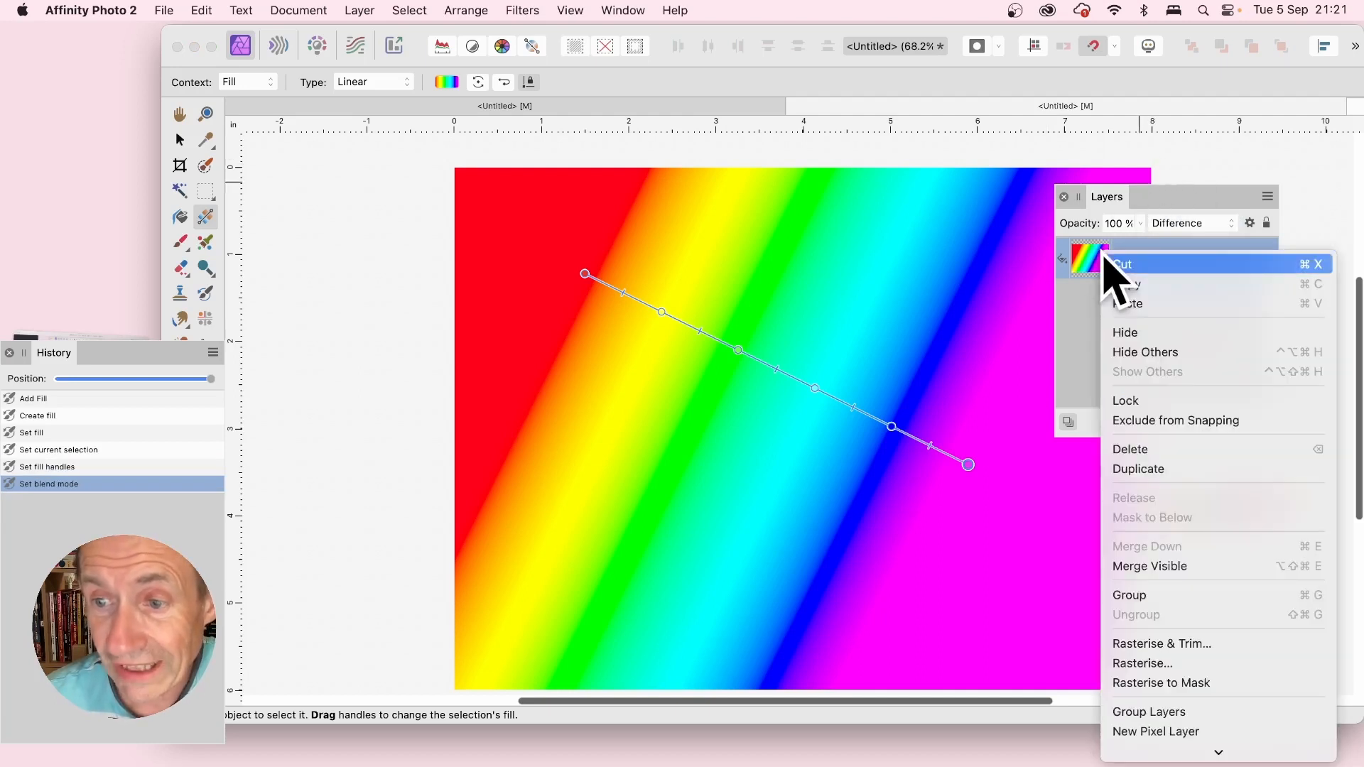
left_click(1166, 471)
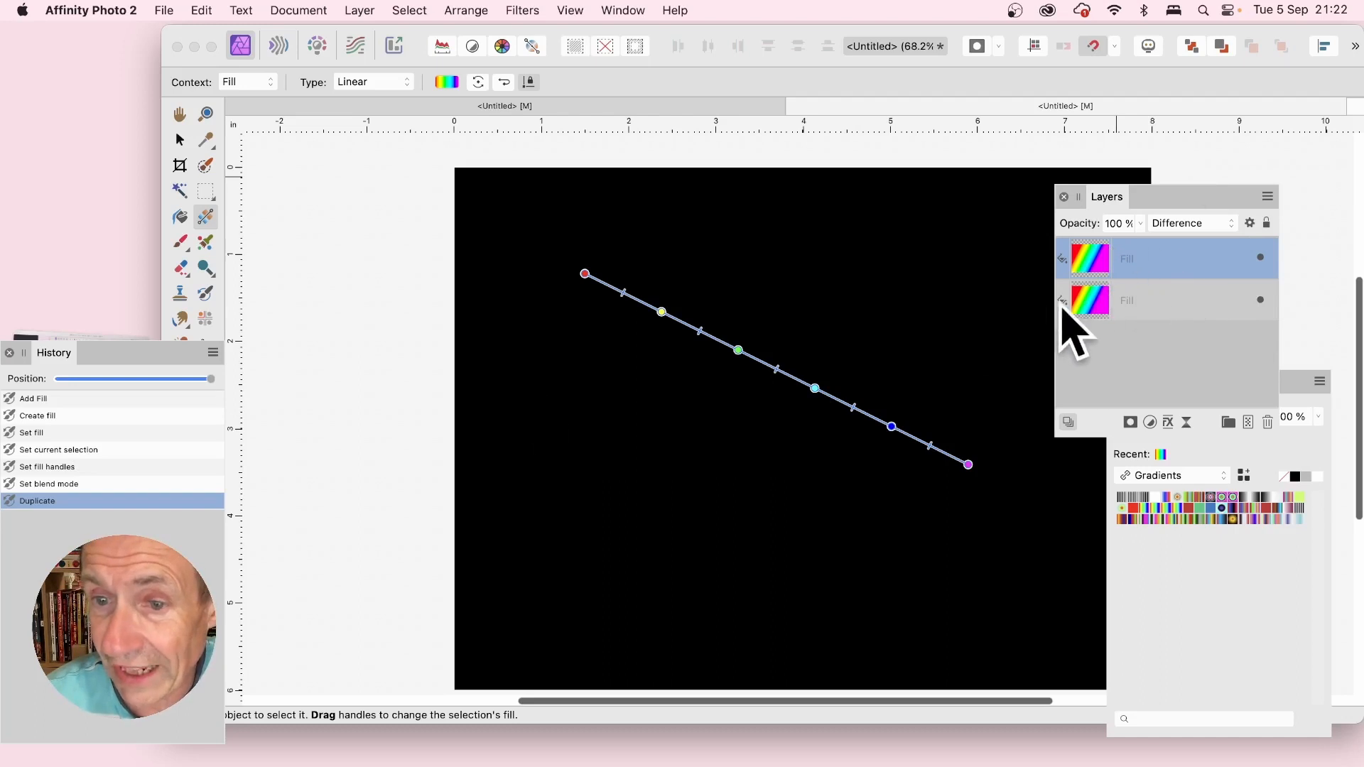
left_click_drag(642, 544, 940, 167)
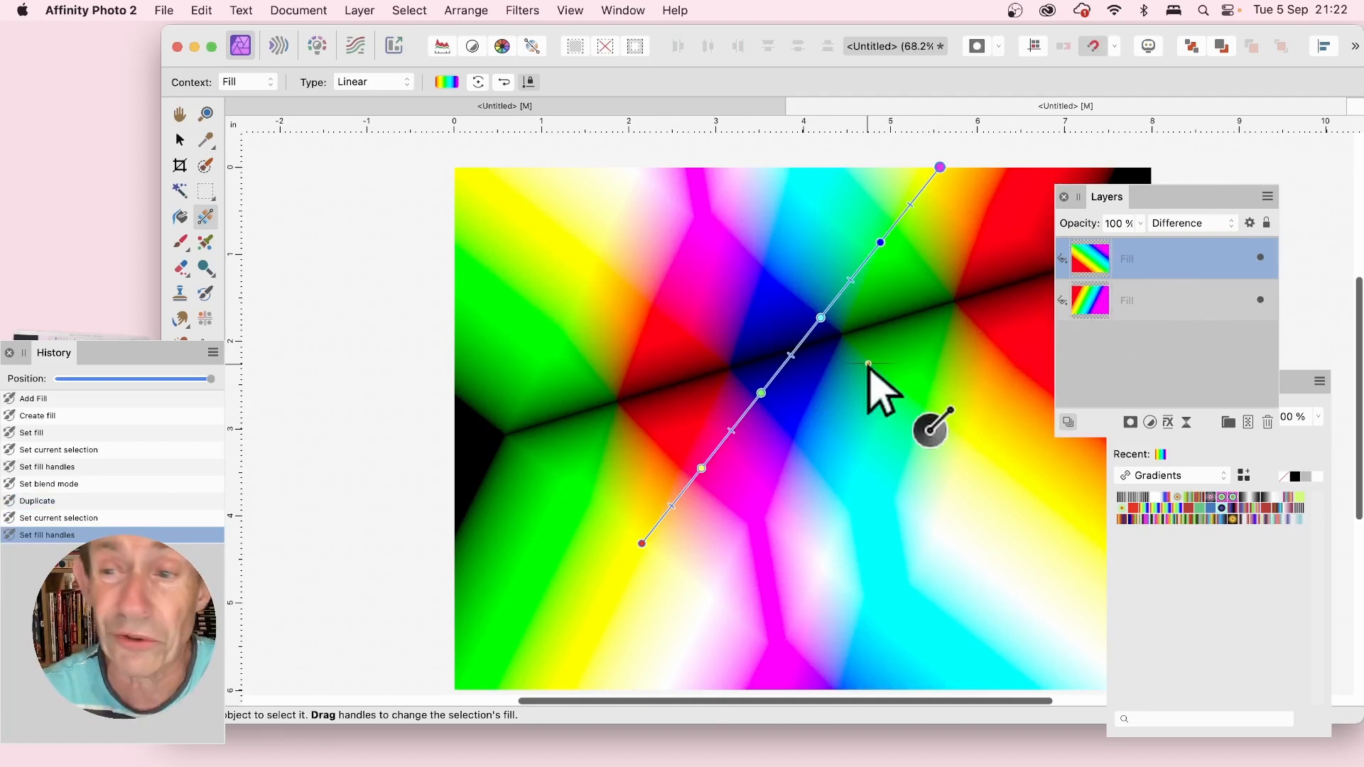
Duplicate the topmost fill layer and redraw its gradient diagonally from the canvas's lower right to its upper left
right_click(1083, 258)
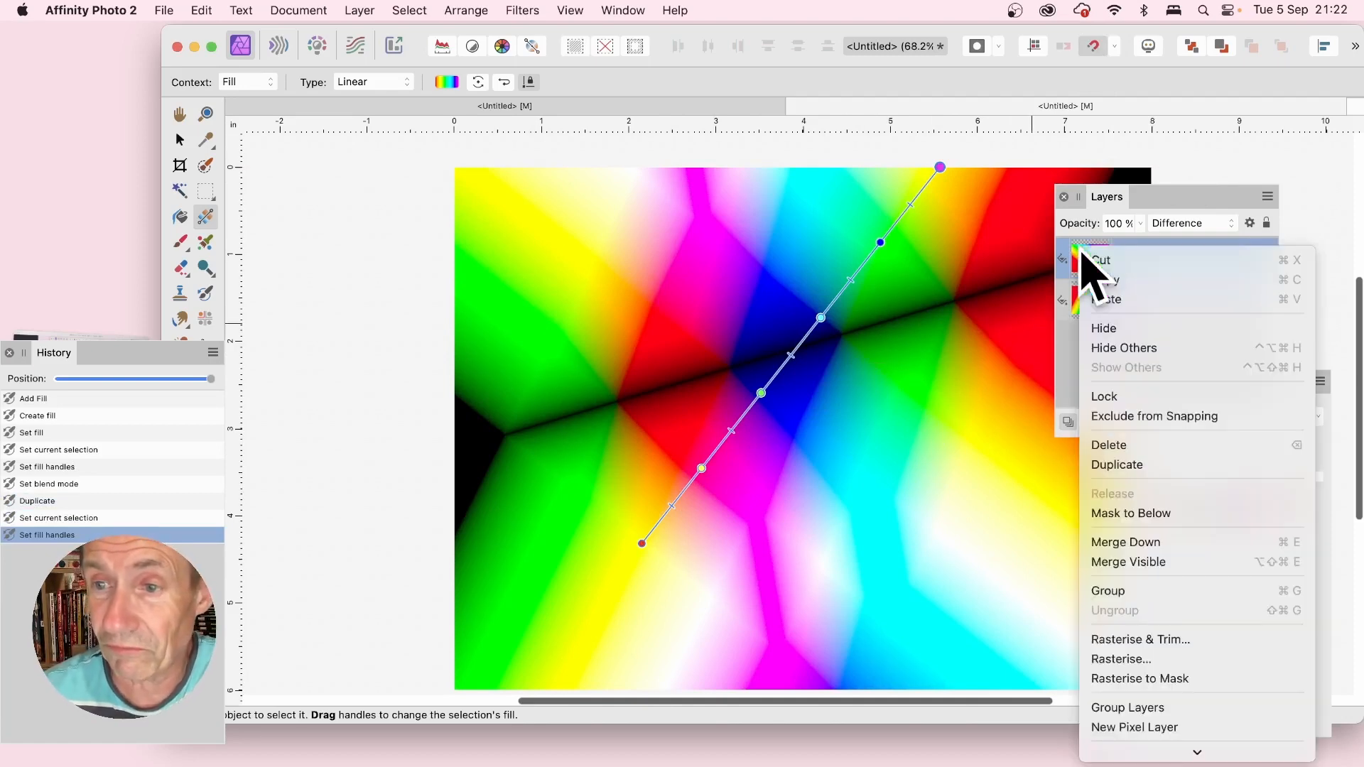
left_click(1116, 465)
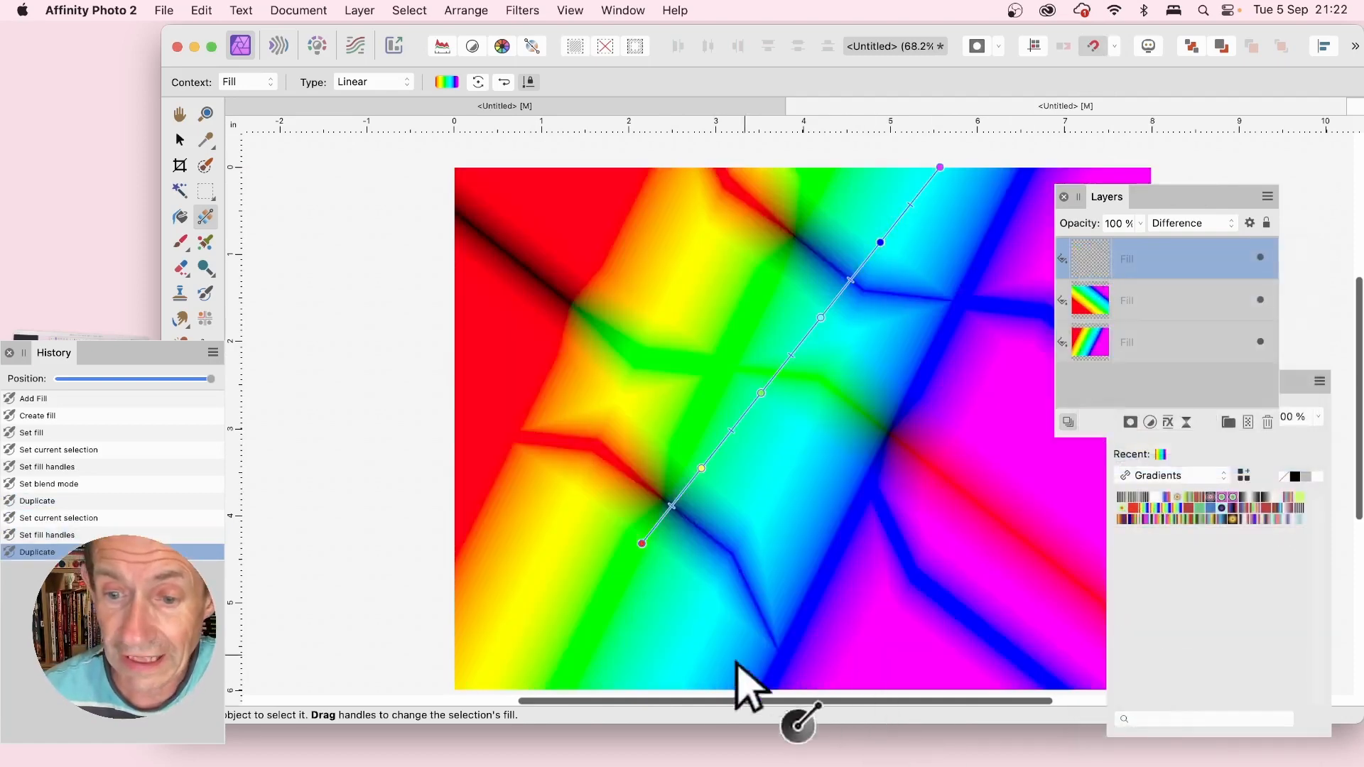
left_click_drag(940, 608, 480, 226)
Change the topmost fill layer's gradient type to Radial and shift the whole gradient slightly upward
left_click(398, 82)
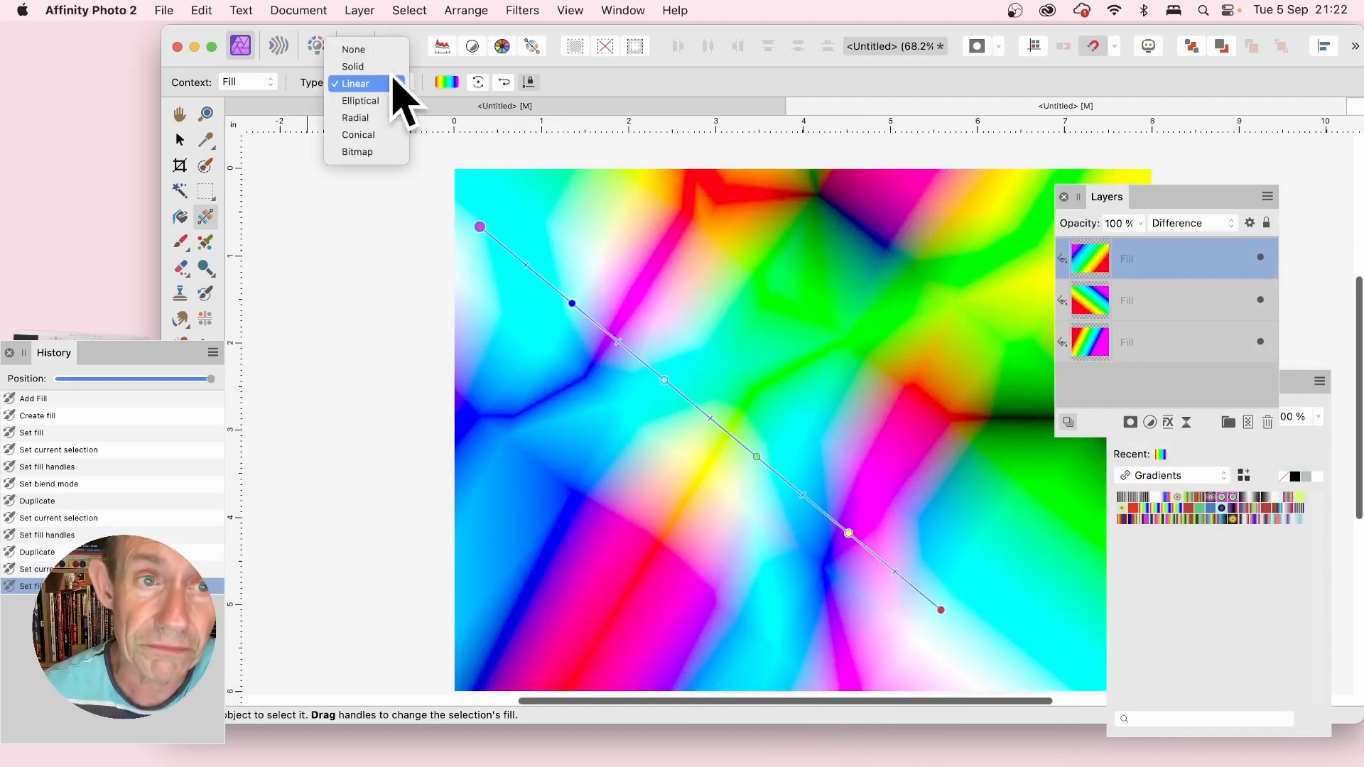
left_click(355, 118)
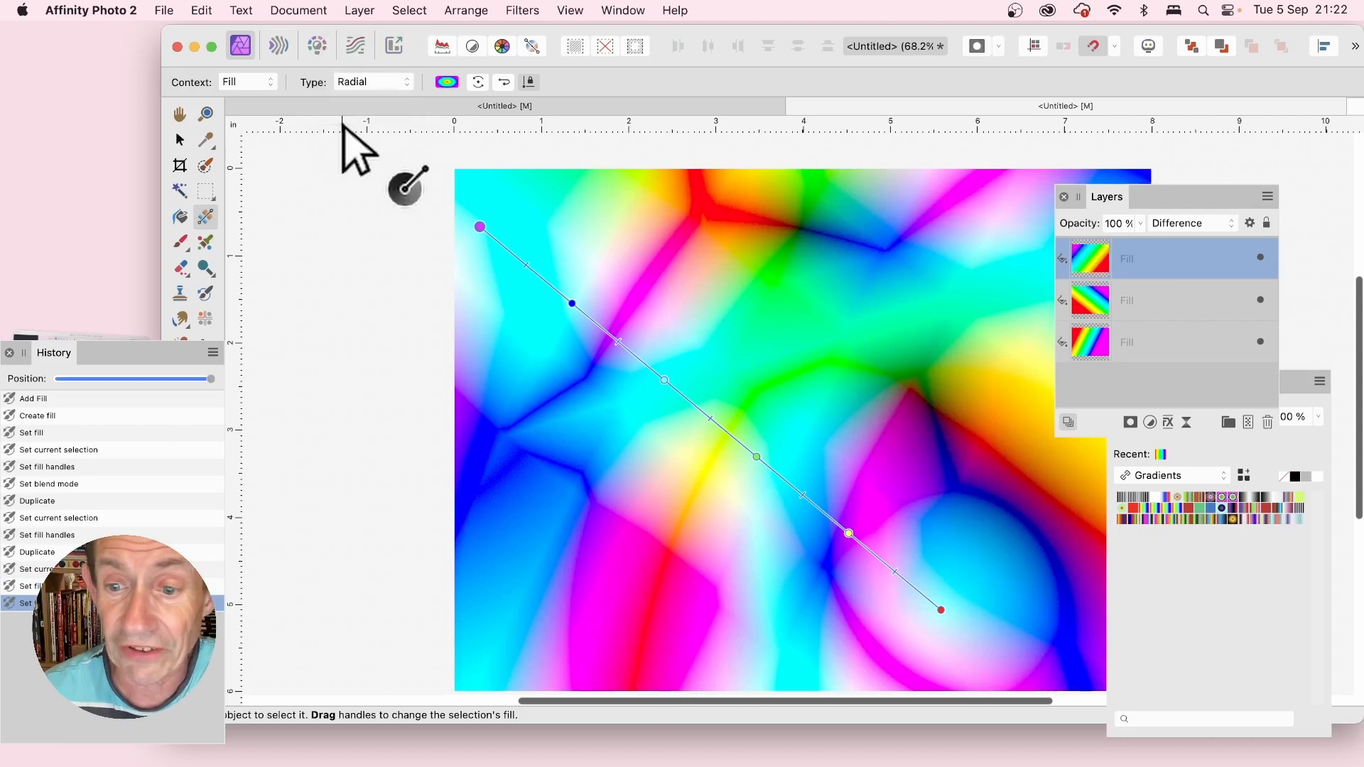
left_click_drag(944, 611, 930, 545)
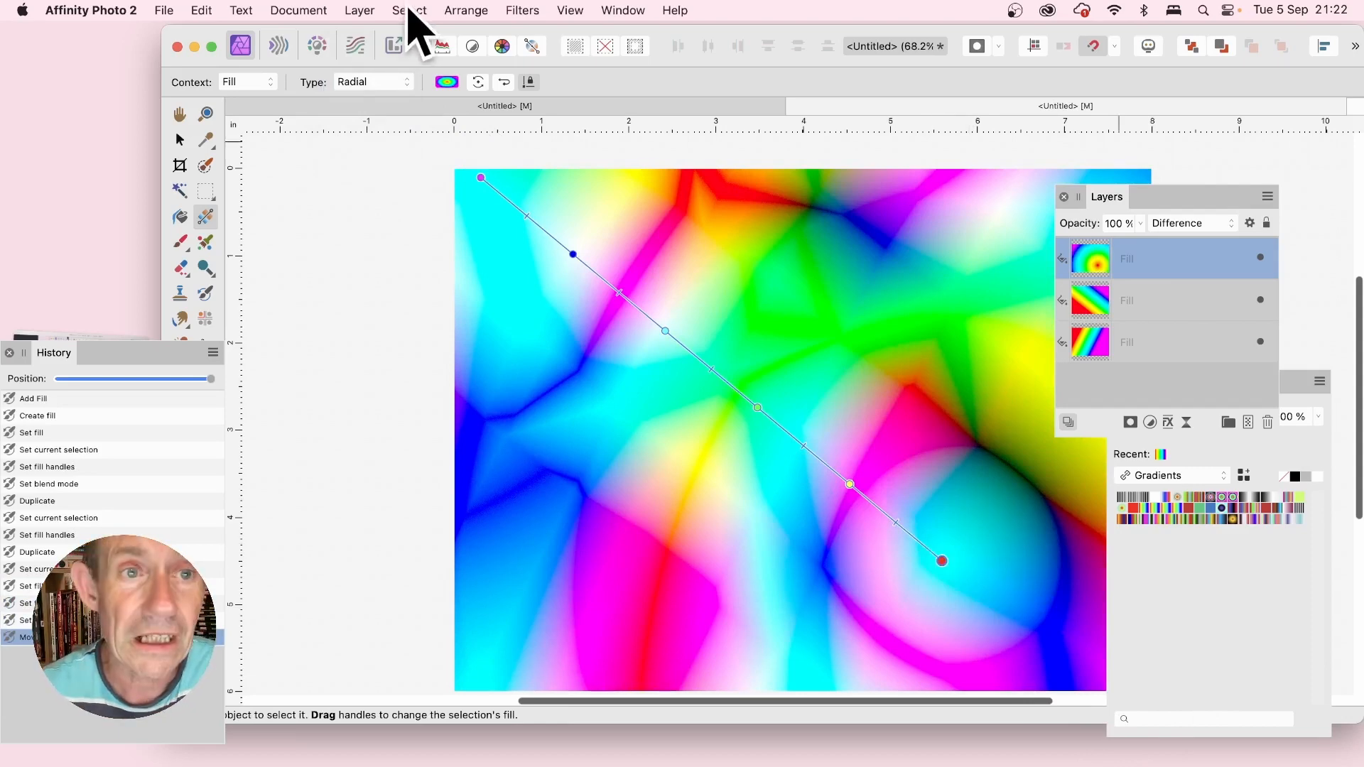
Merge the visible fill layers into a new pixel layer
left_click(360, 10)
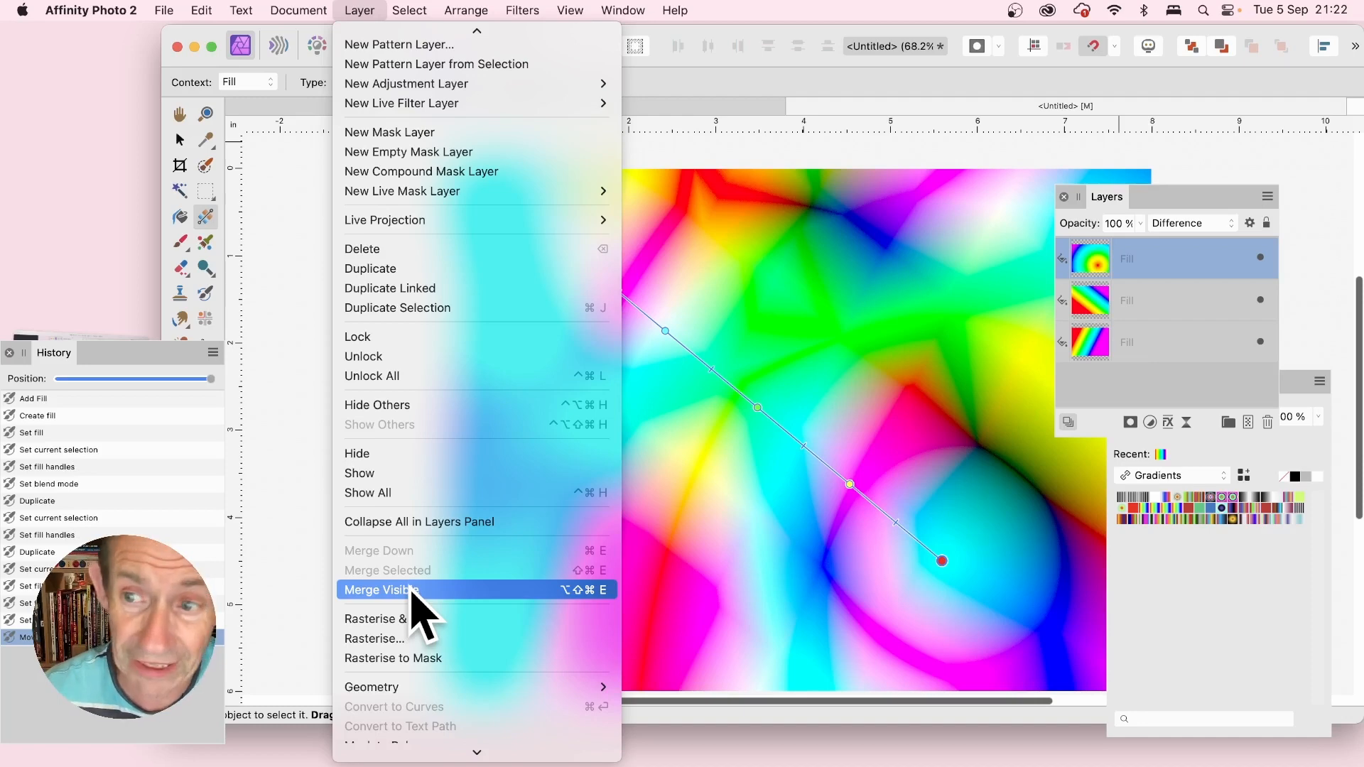
left_click(419, 612)
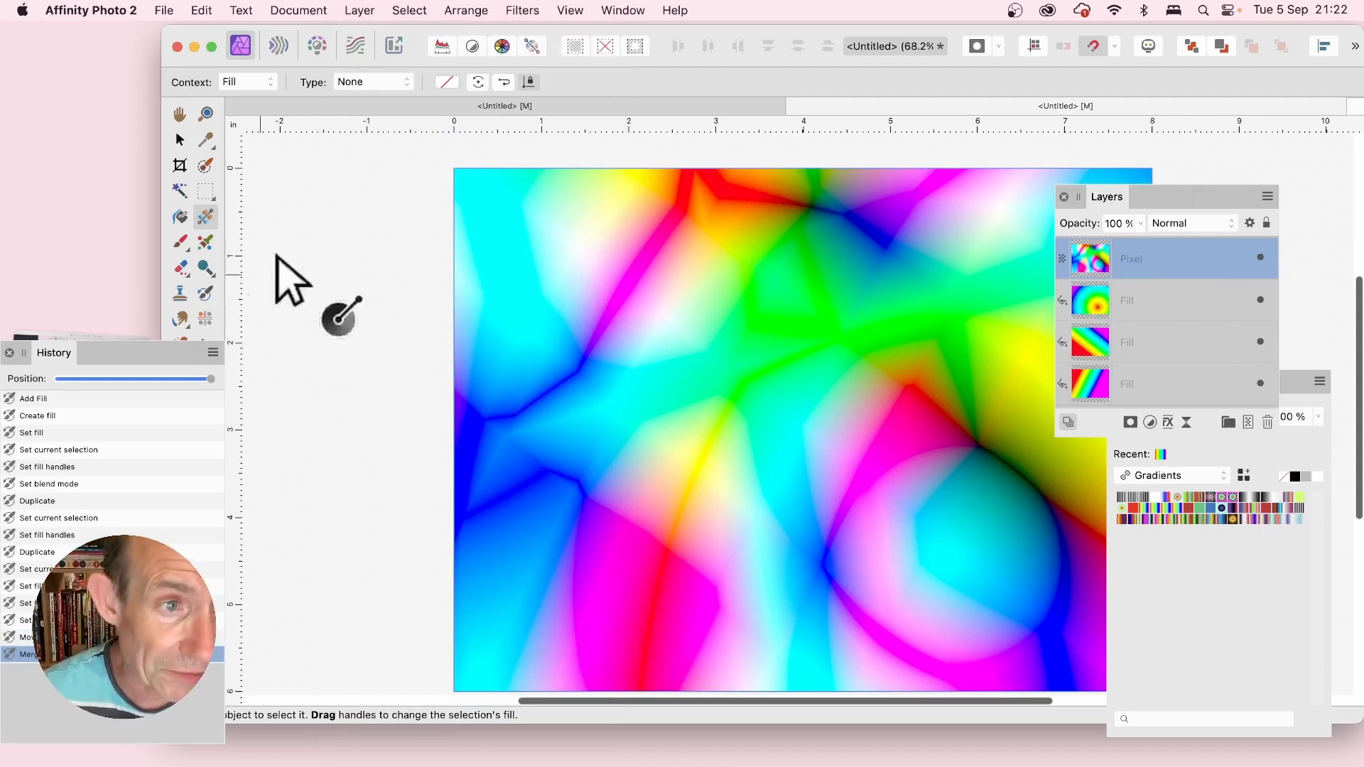
Apply a Radial Blur of about 102.4° to the merged pixel layer, centred in the upper-left part of the image
left_click(180, 113)
left_click_drag(694, 334, 566, 324)
left_click(206, 114)
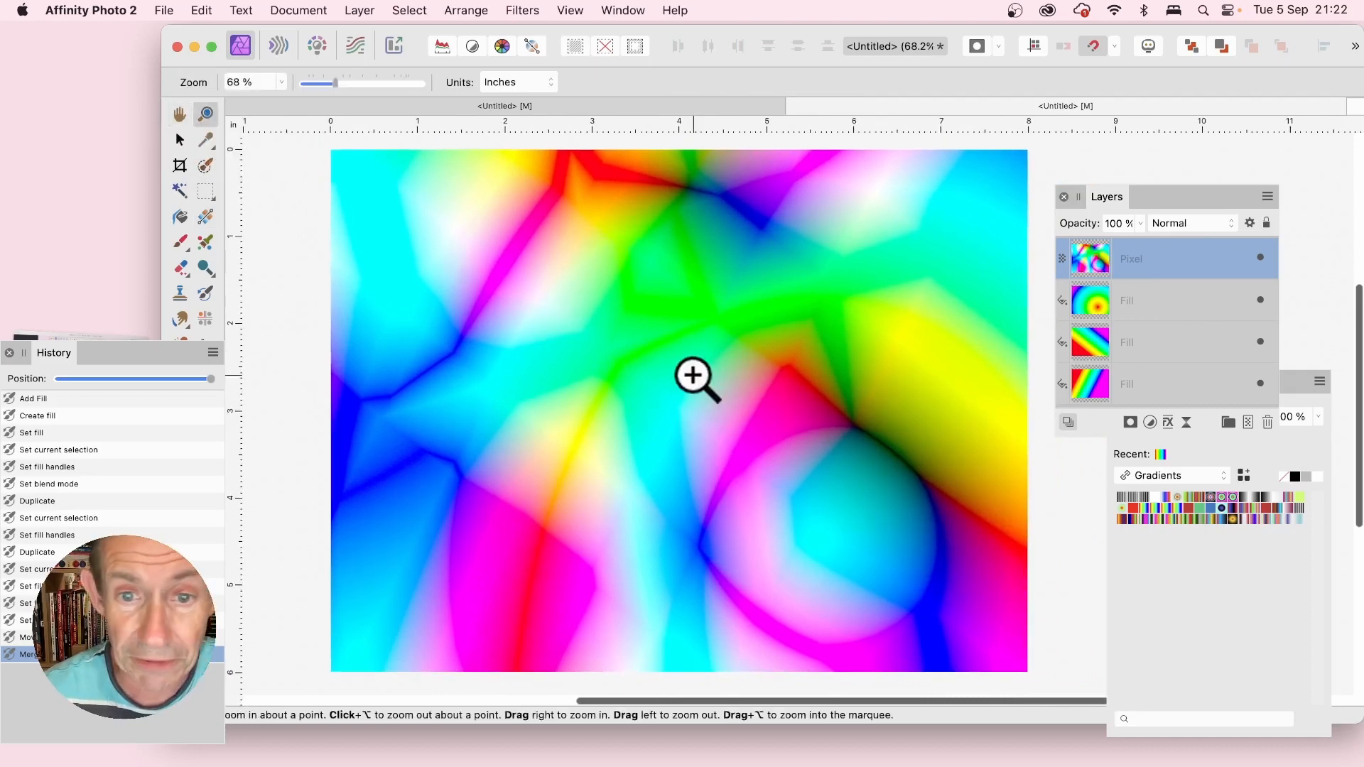
left_click_drag(697, 377, 721, 405)
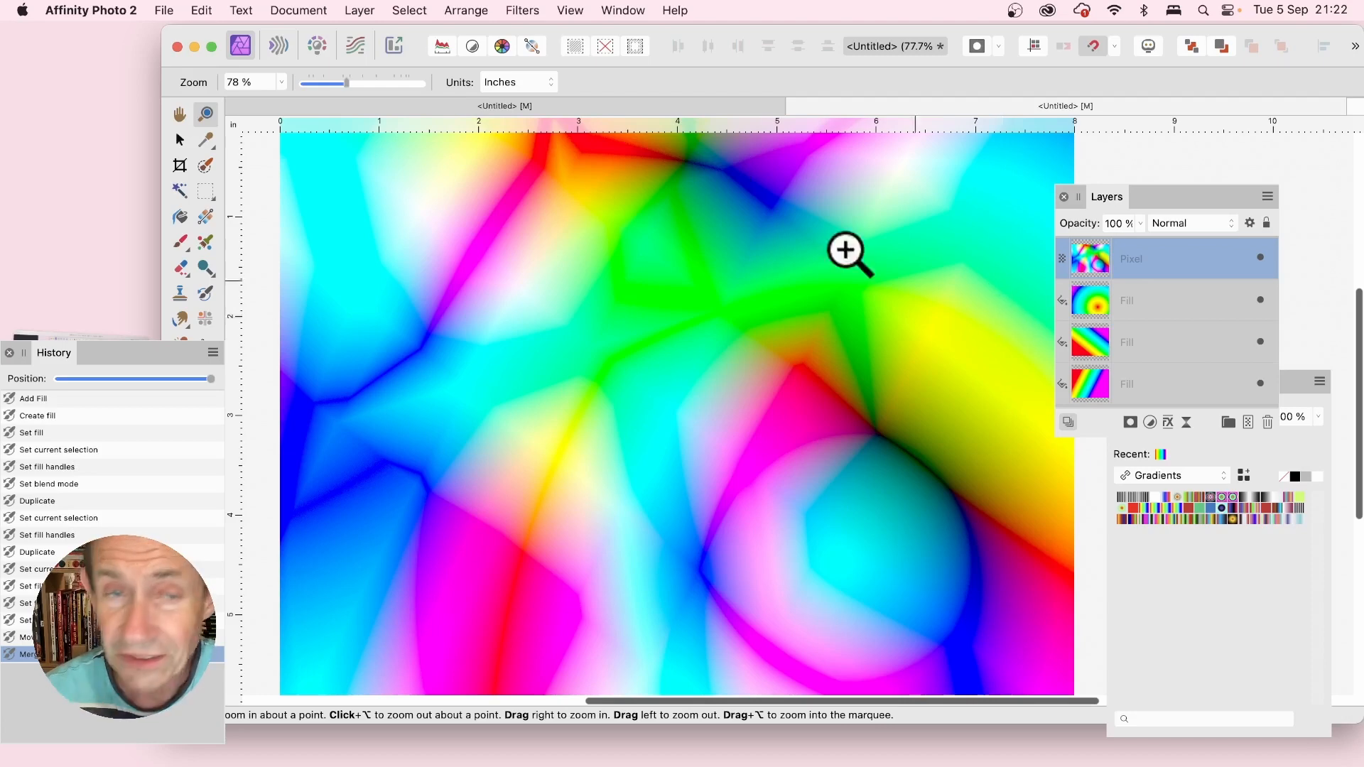
left_click(531, 10)
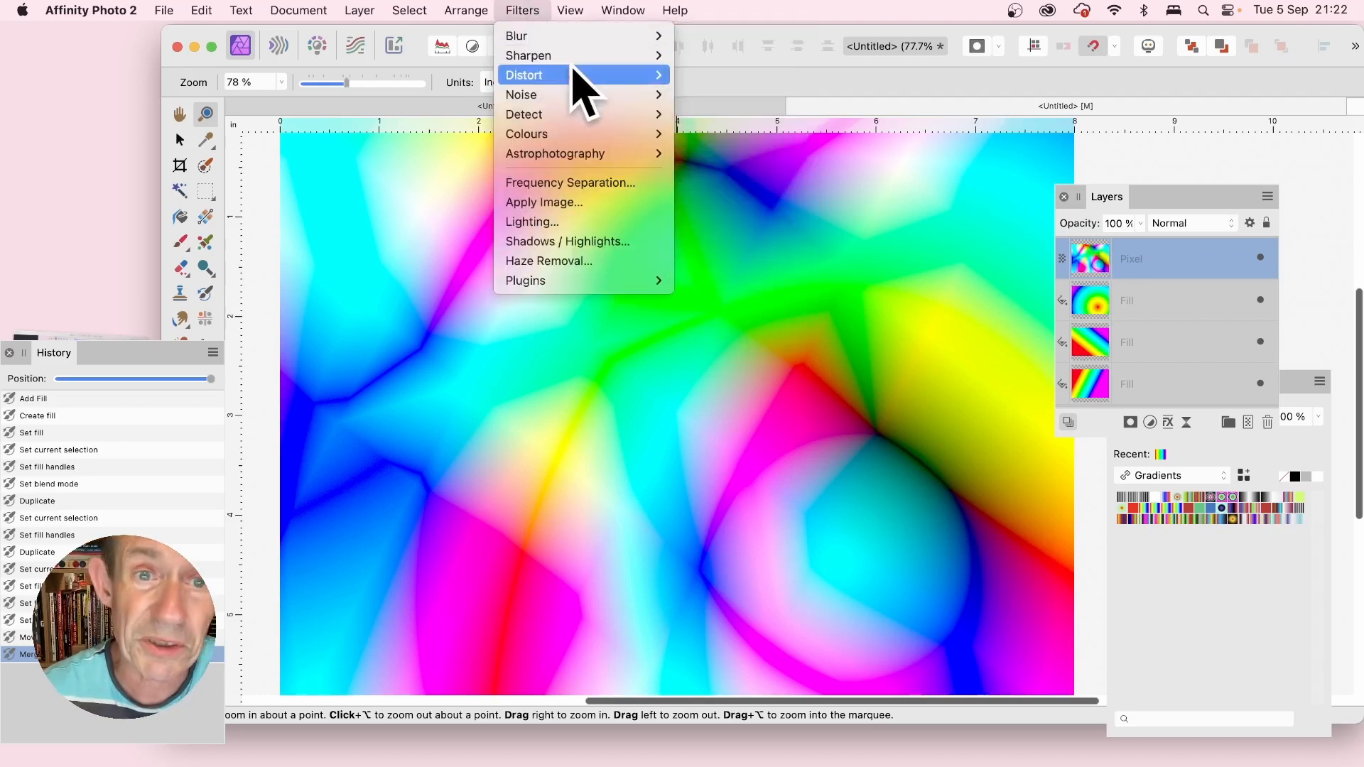
mouse_move(577, 74)
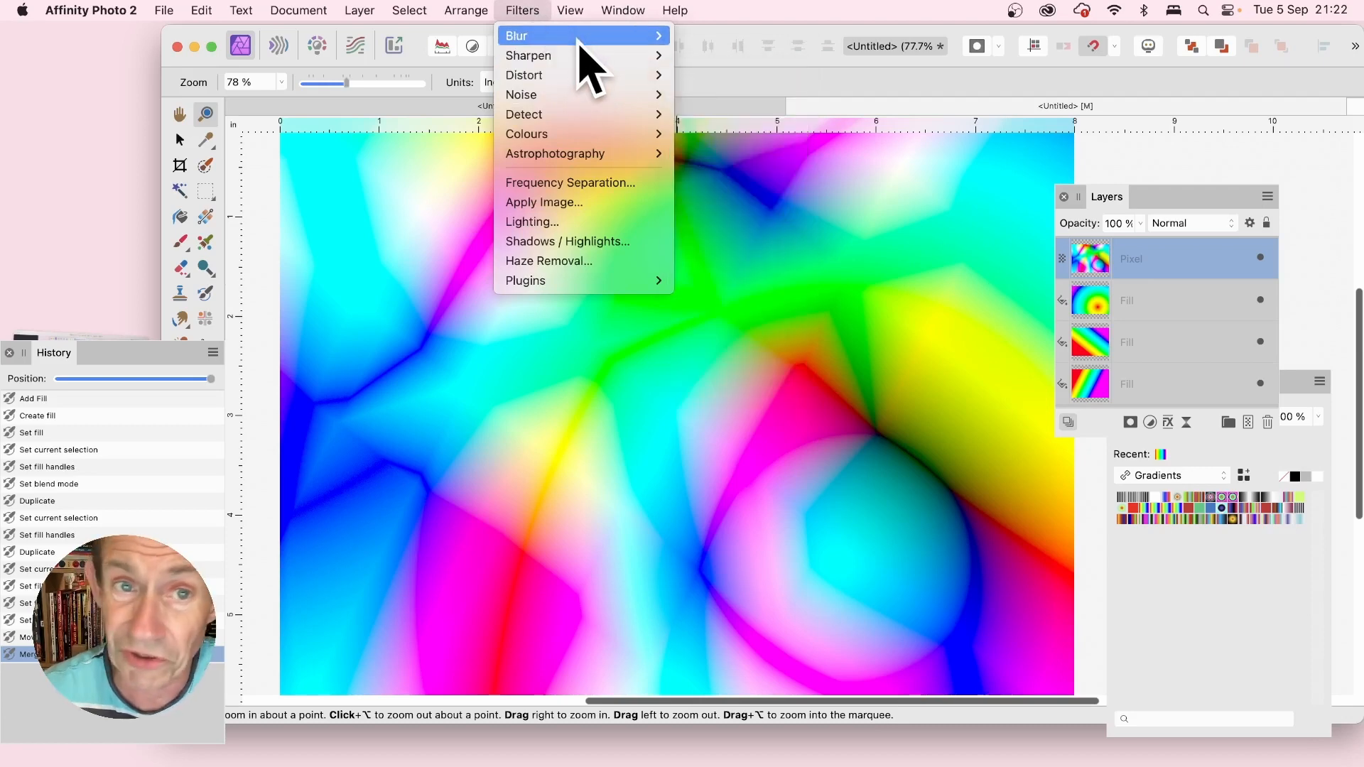
mouse_move(569, 36)
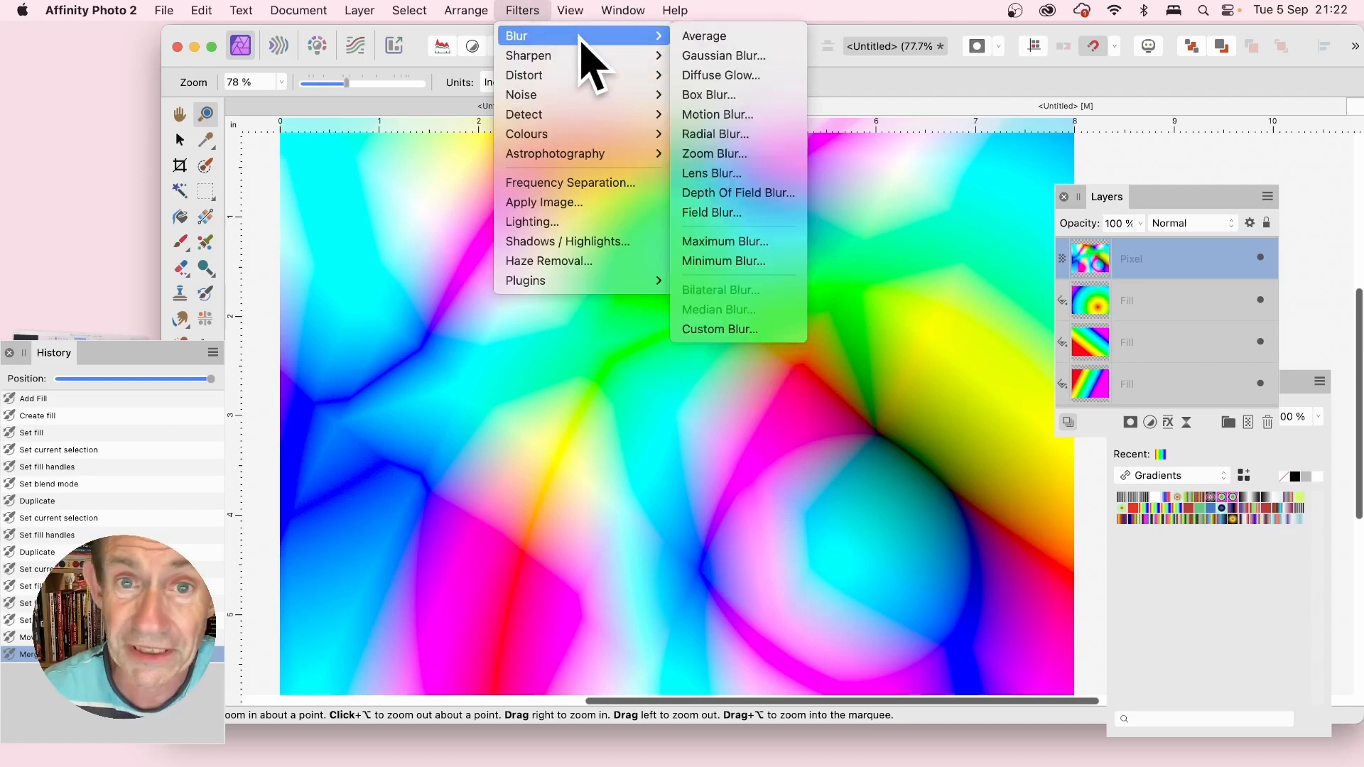
left_click(738, 141)
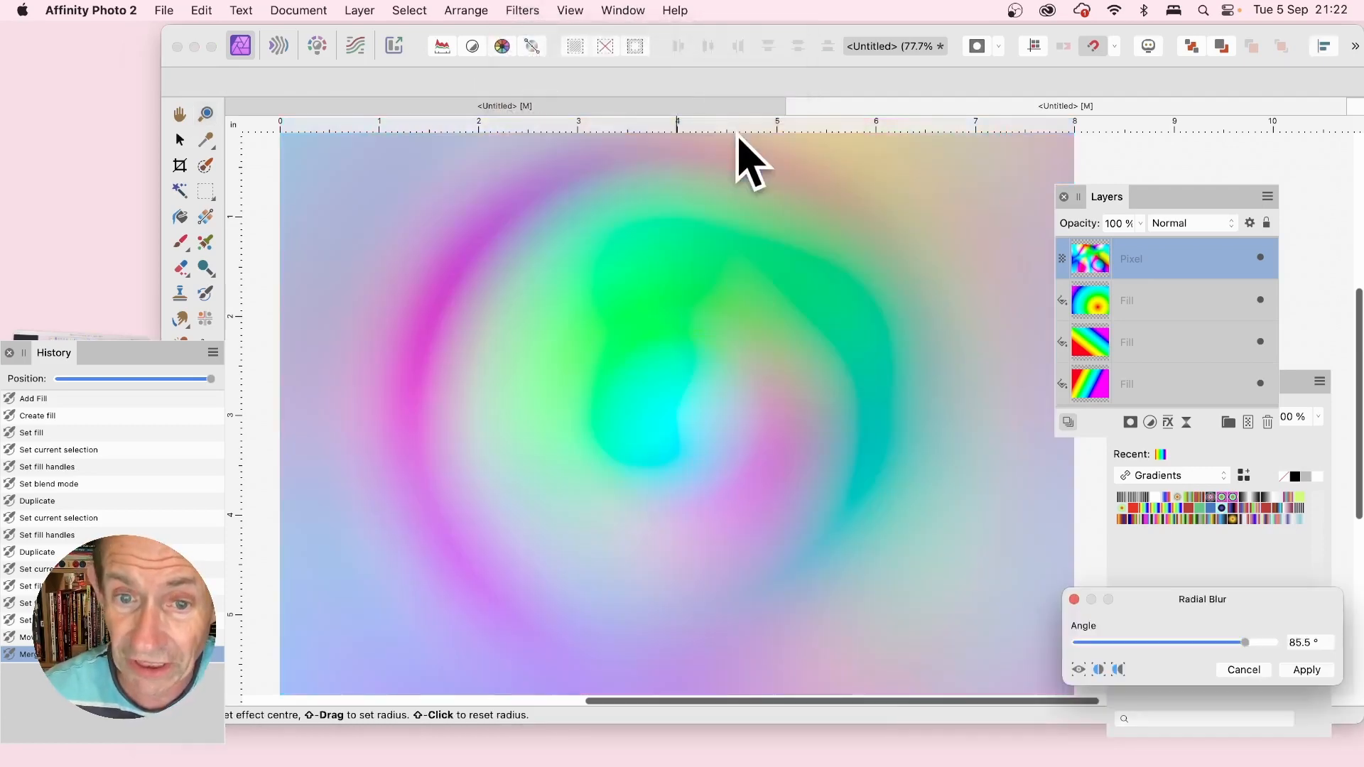
left_click_drag(1236, 607, 1145, 518)
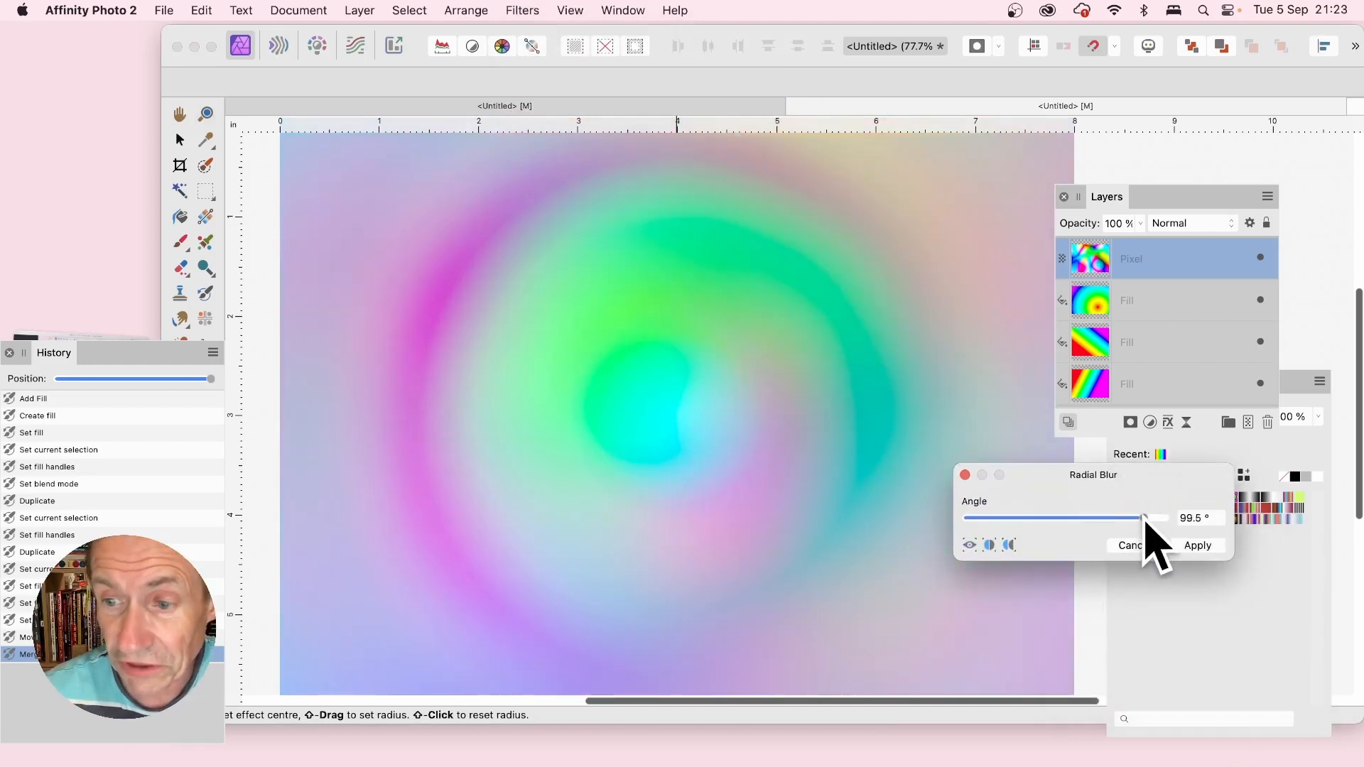
left_click_drag(654, 594, 547, 338)
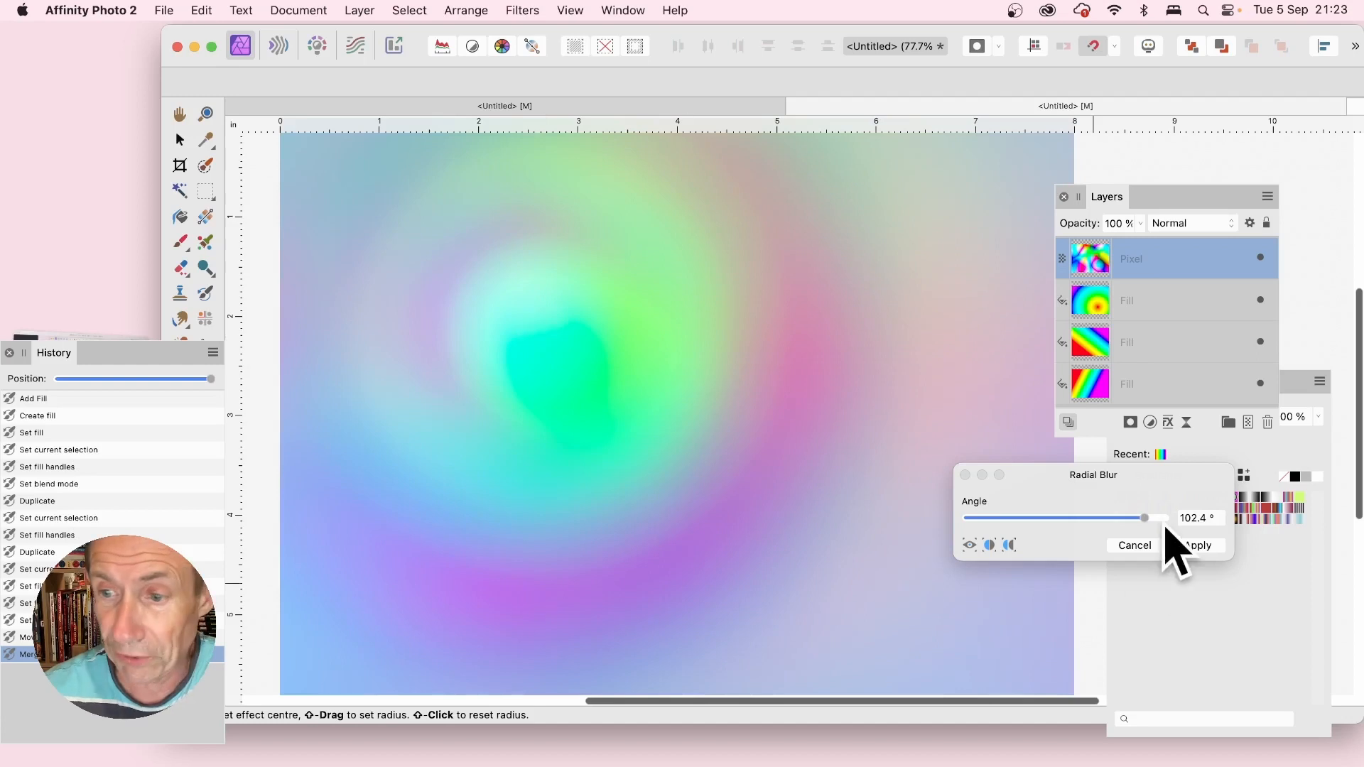
left_click(1198, 545)
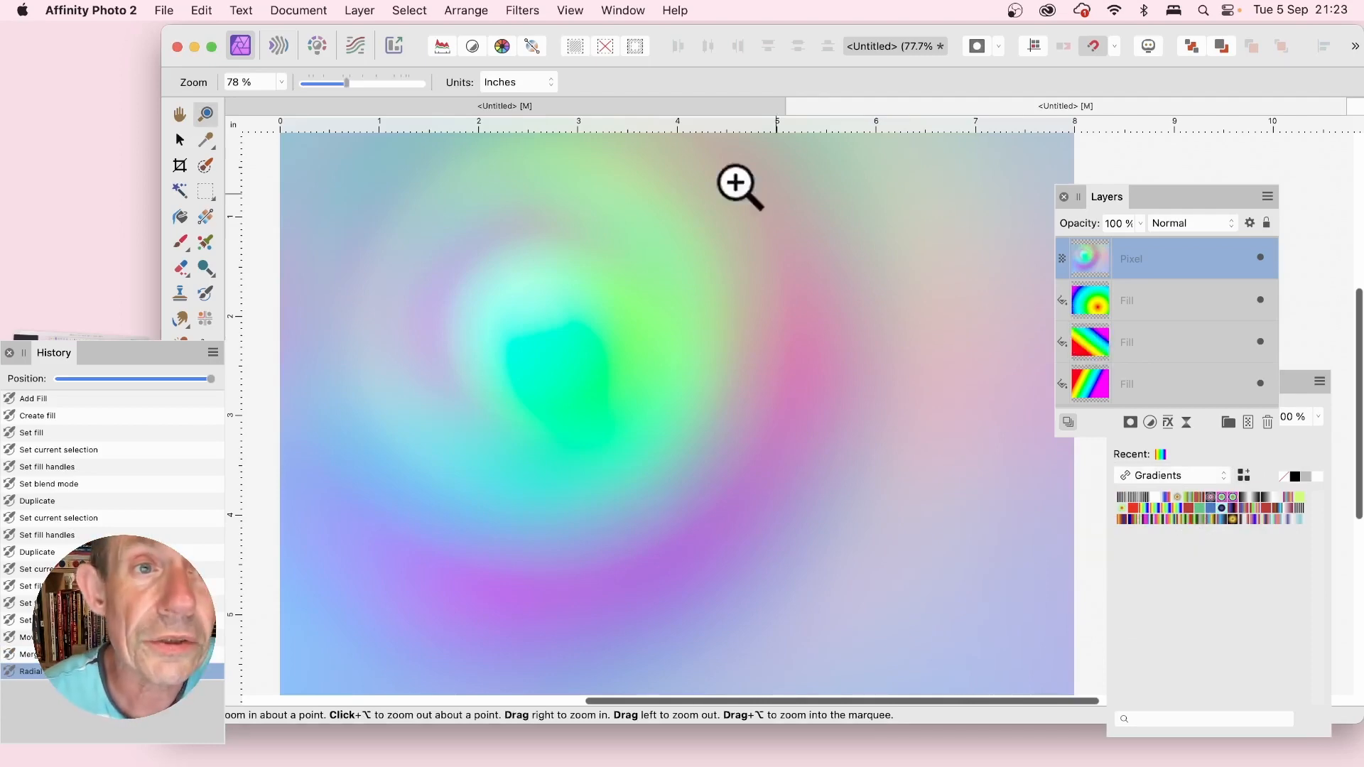
Fade the Radial Blur on the merged pixel layer to 0 % using the Difference blend mode
left_click(364, 12)
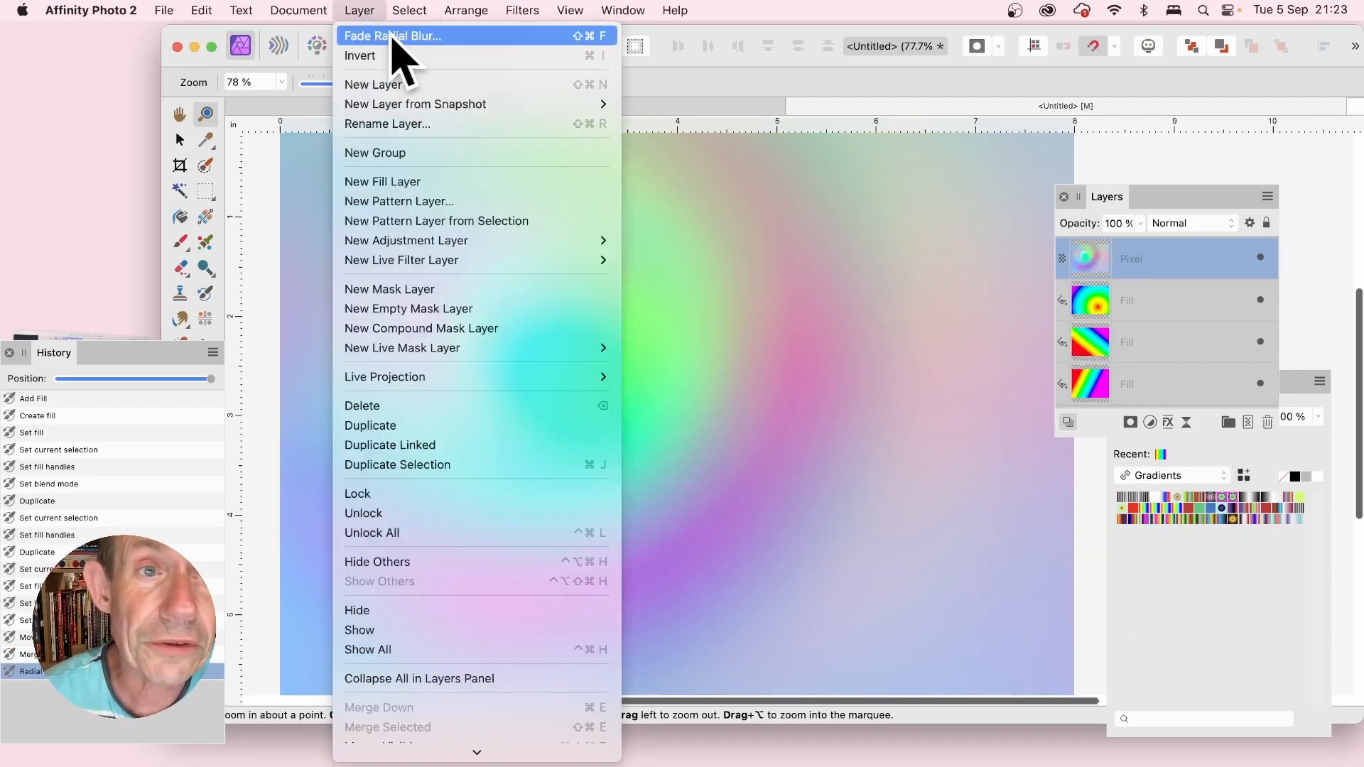
left_click(394, 37)
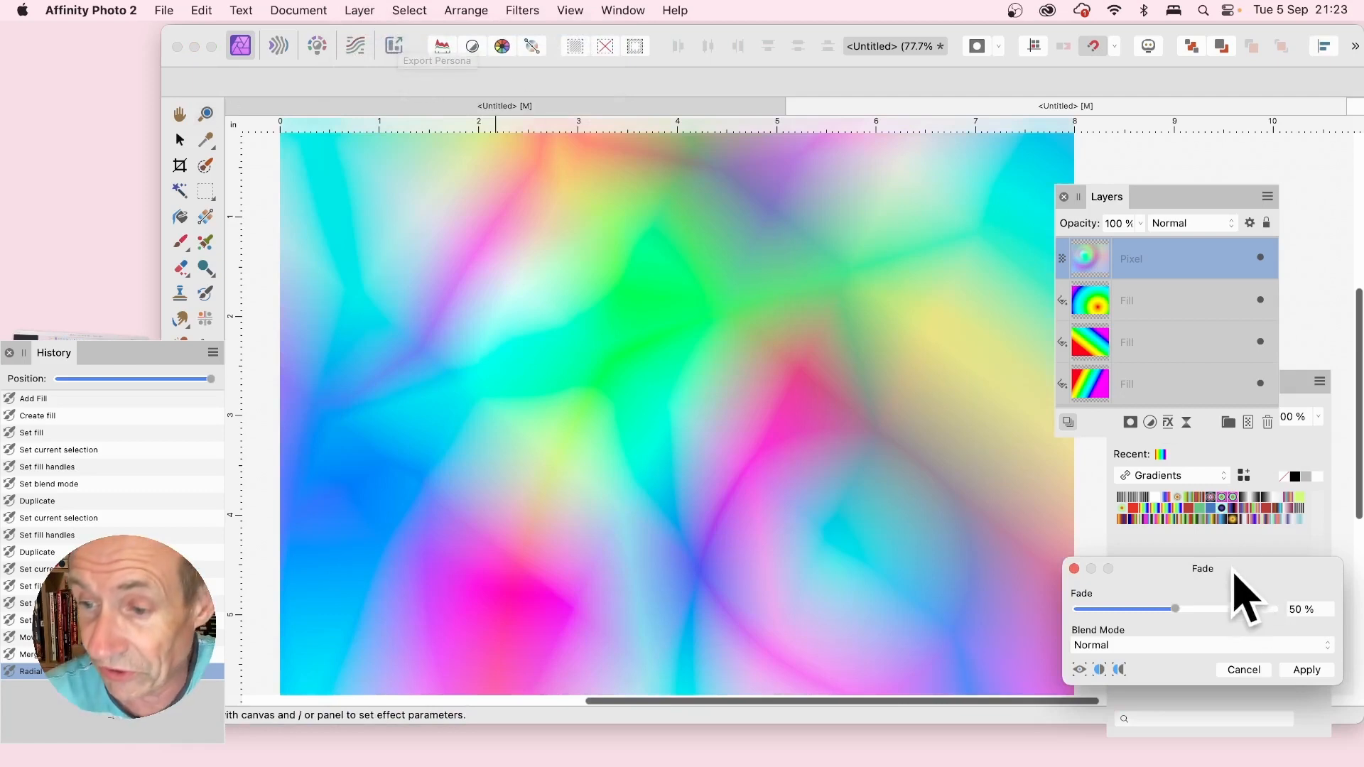
left_click_drag(1233, 570, 942, 257)
left_click_drag(887, 298, 722, 264)
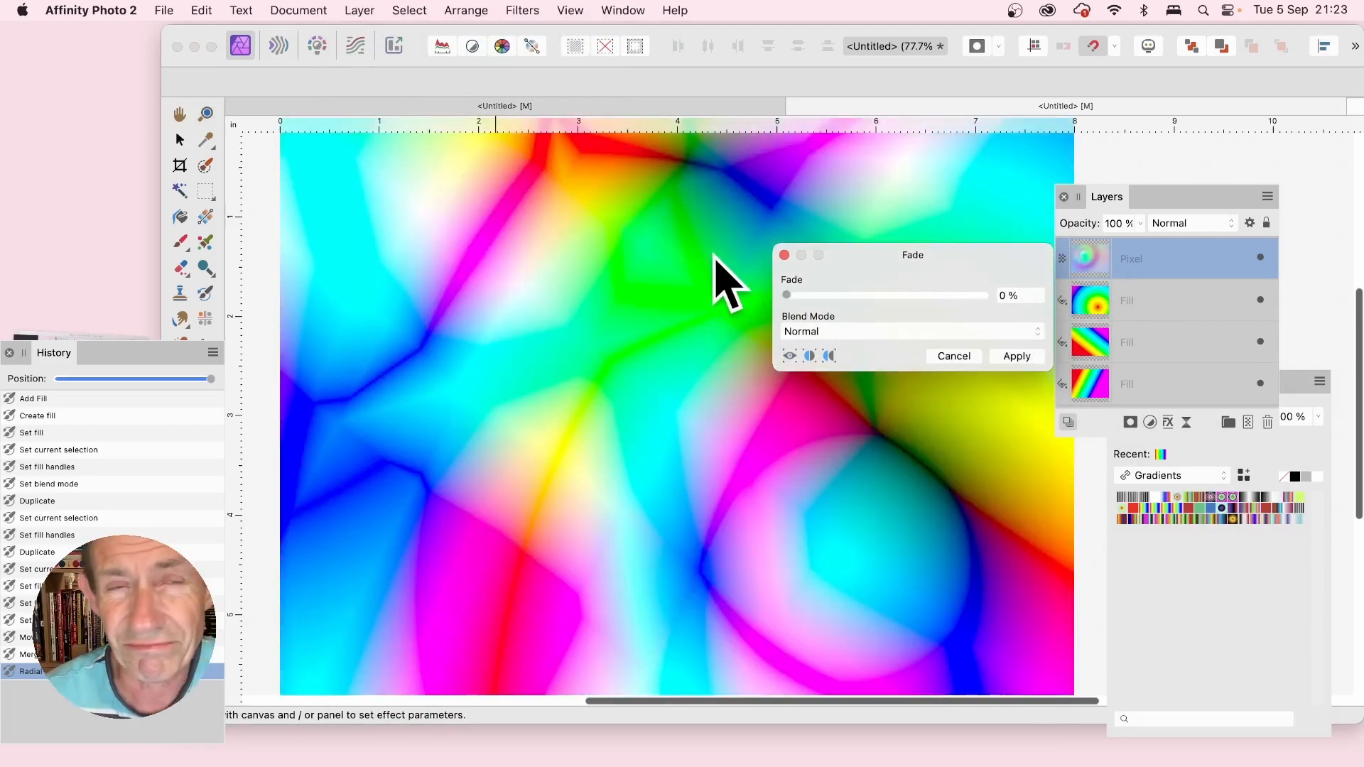
left_click(835, 331)
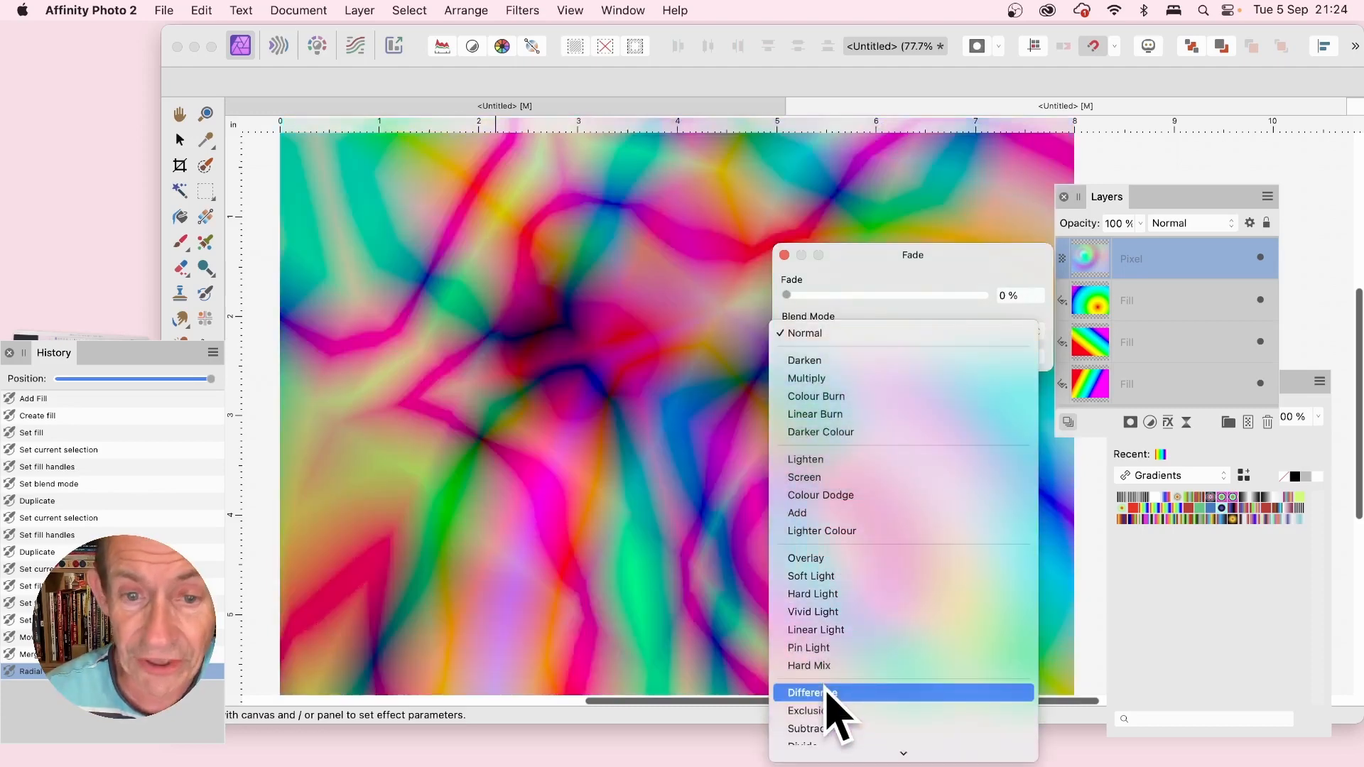
left_click(828, 700)
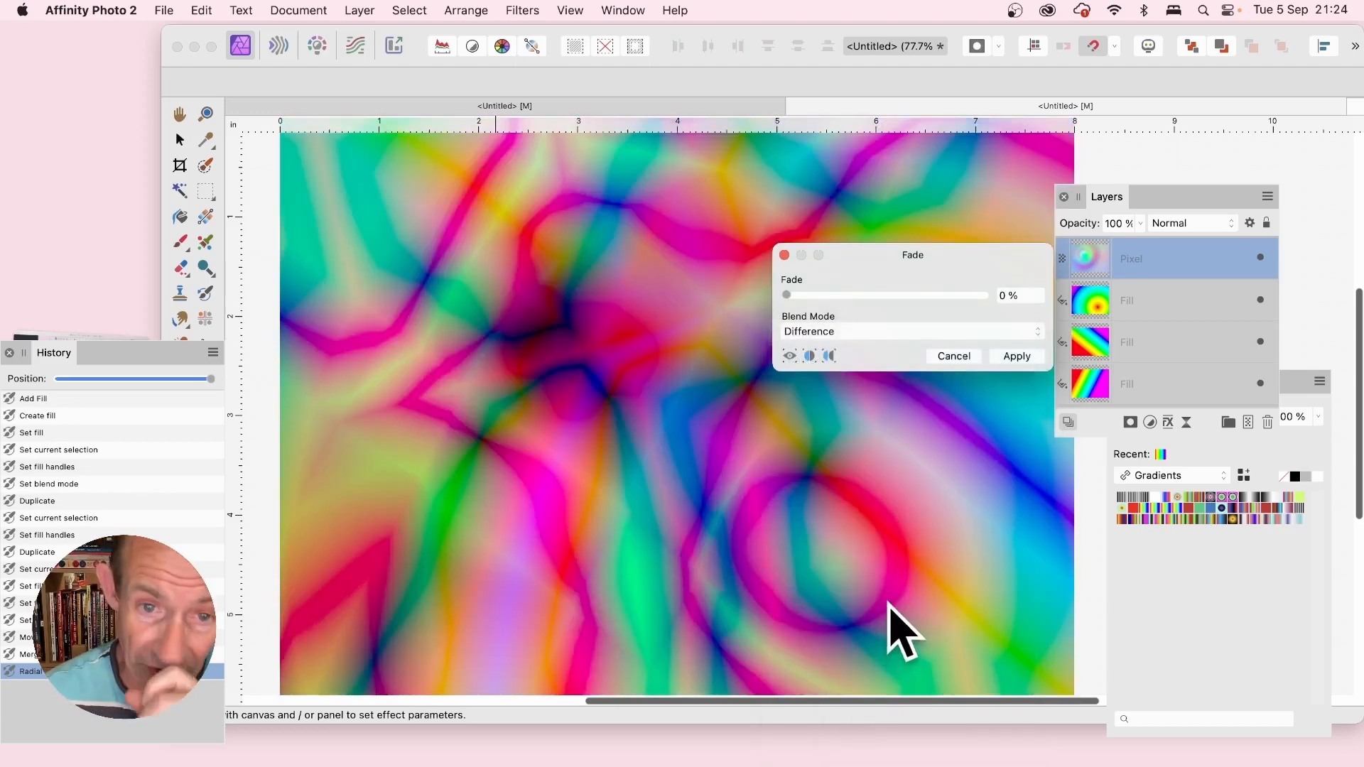
left_click(891, 335)
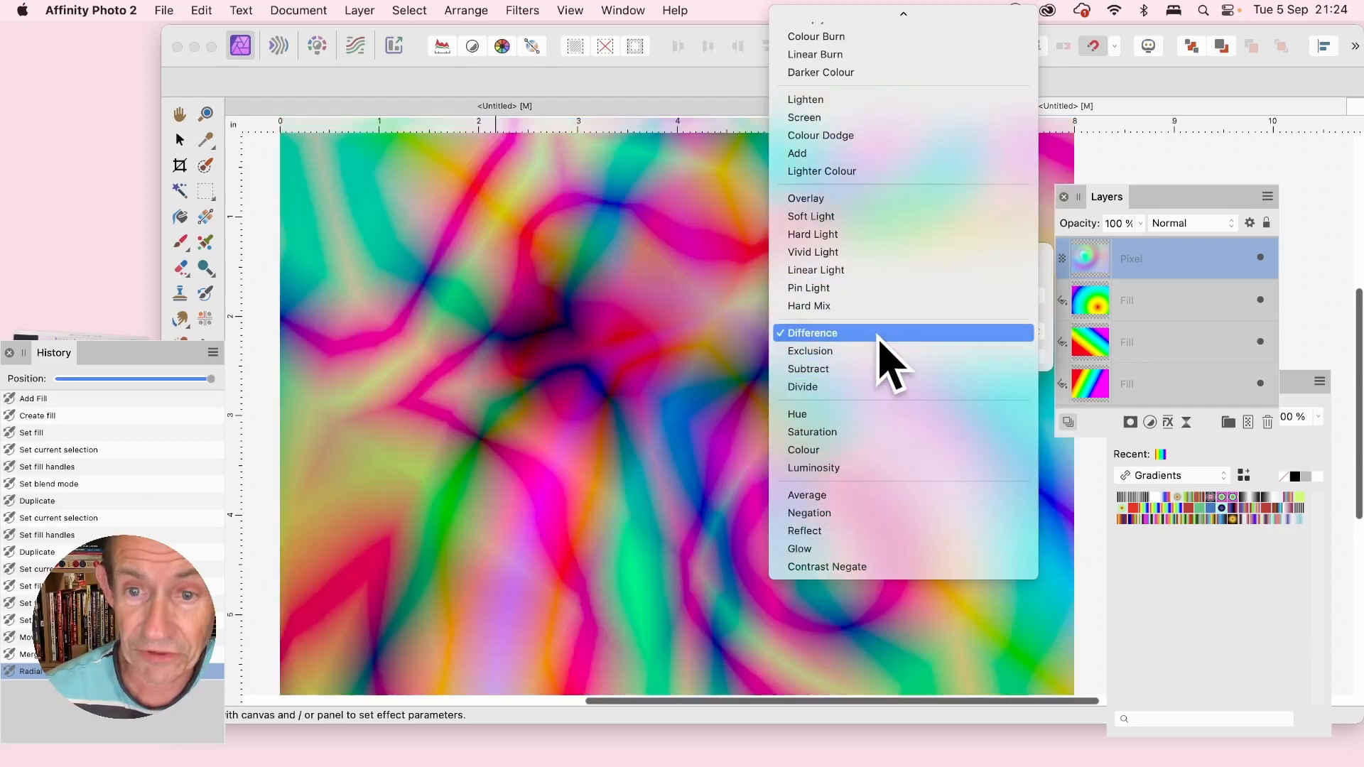
left_click(879, 334)
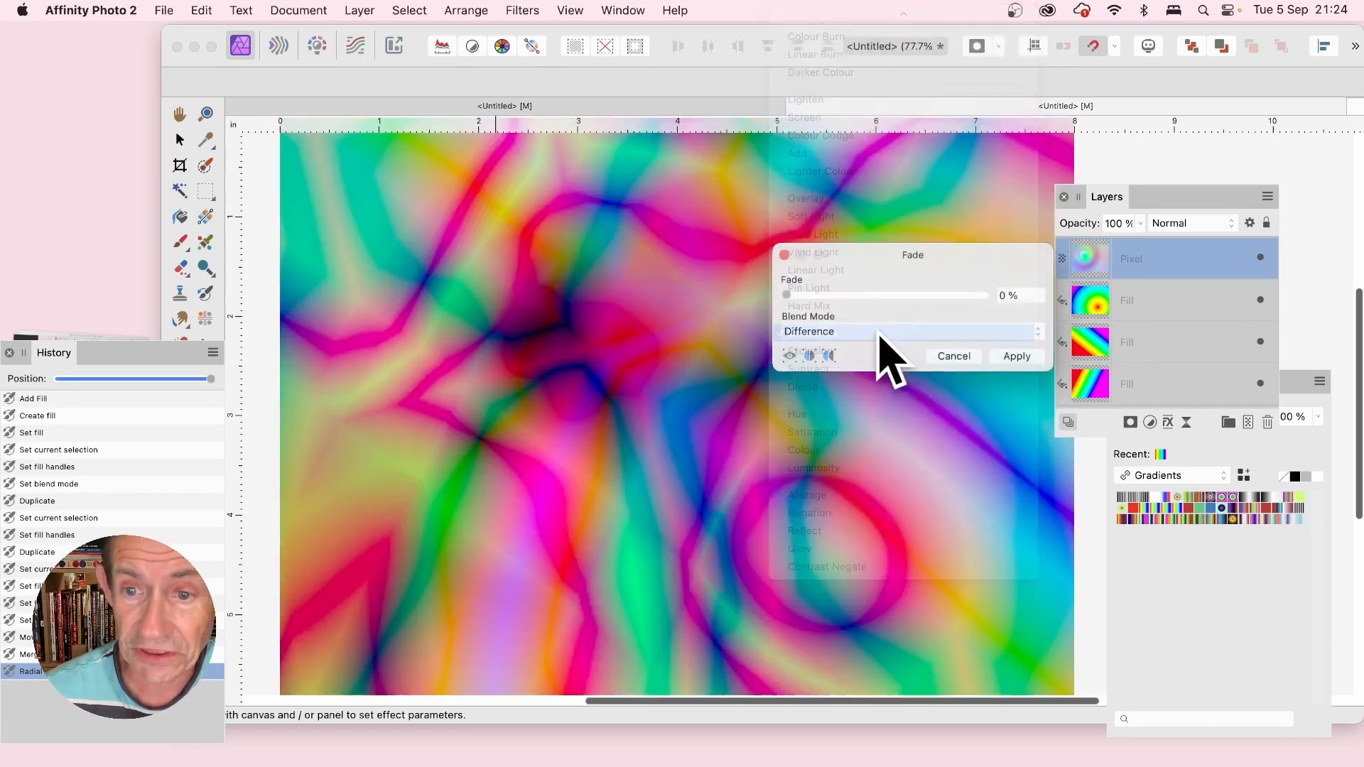
left_click(1016, 356)
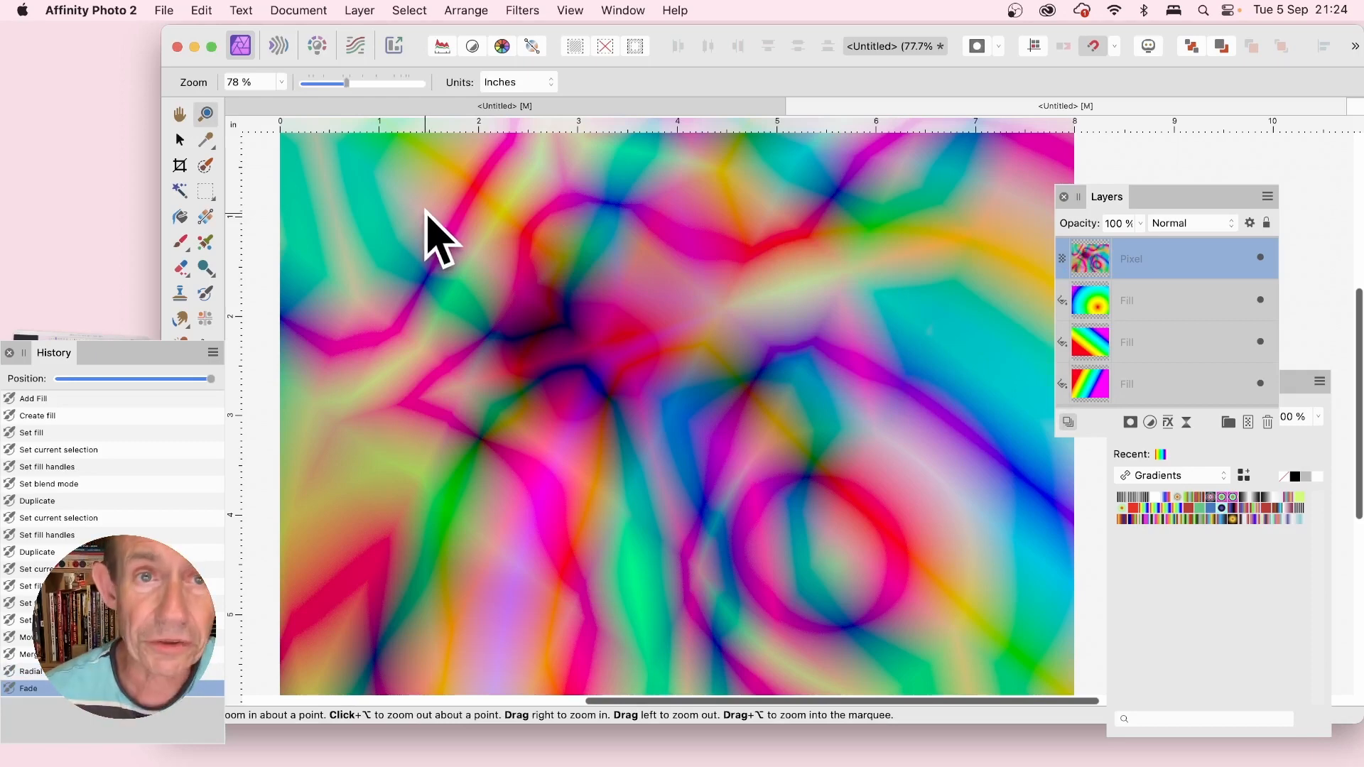
Try repeating the last Radial Blur on the merged pixel layer and undo it
left_click(520, 11)
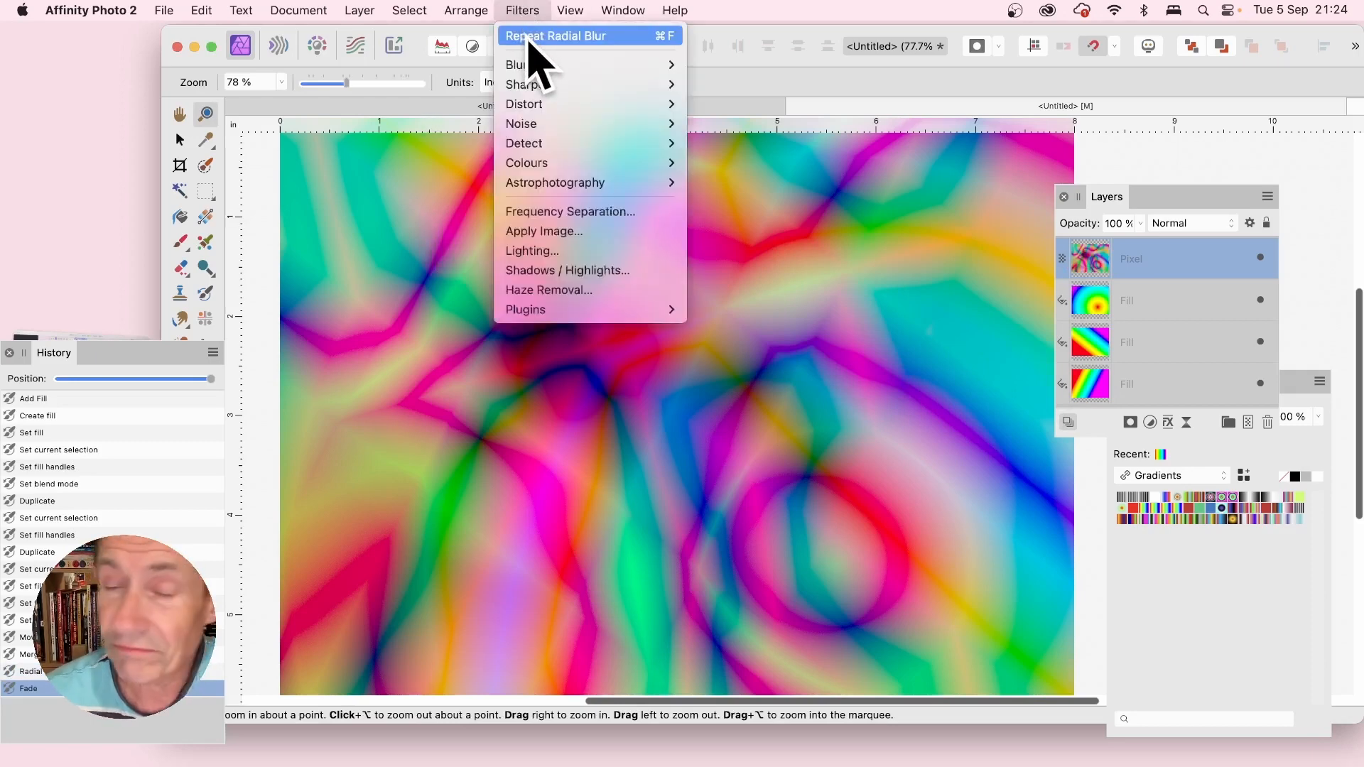
left_click(529, 42)
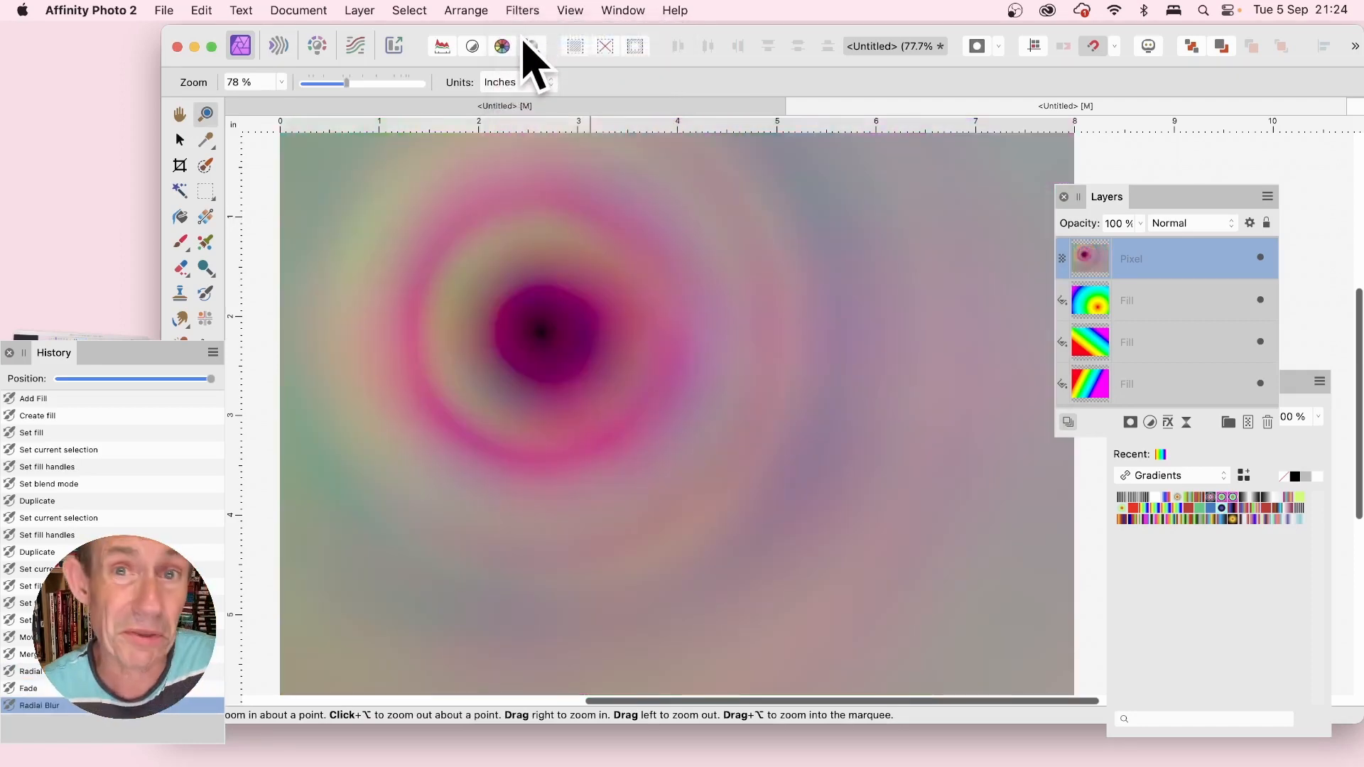
key("super+z")
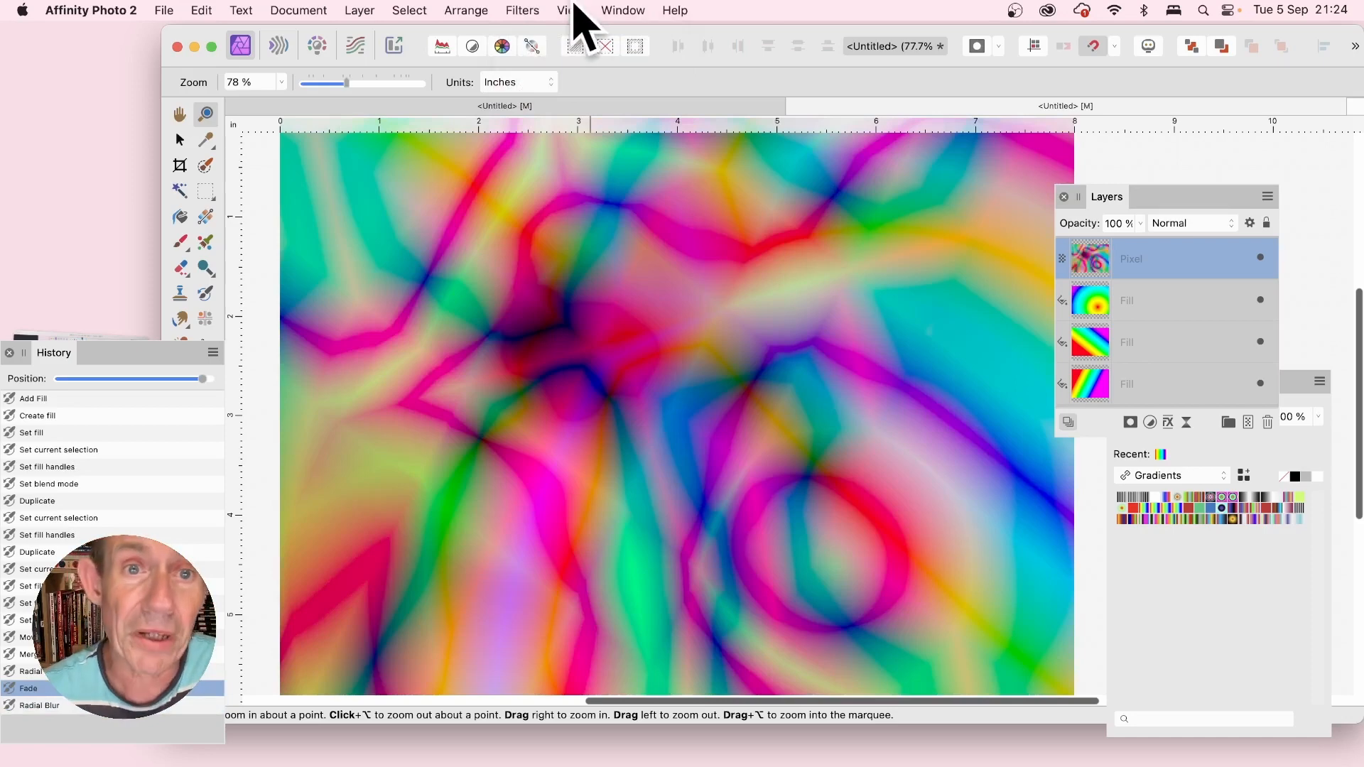
Apply a 102.4° Radial Blur to the pixel layer, with its centre moved to the upper-left part of the image
left_click(534, 13)
mouse_move(542, 65)
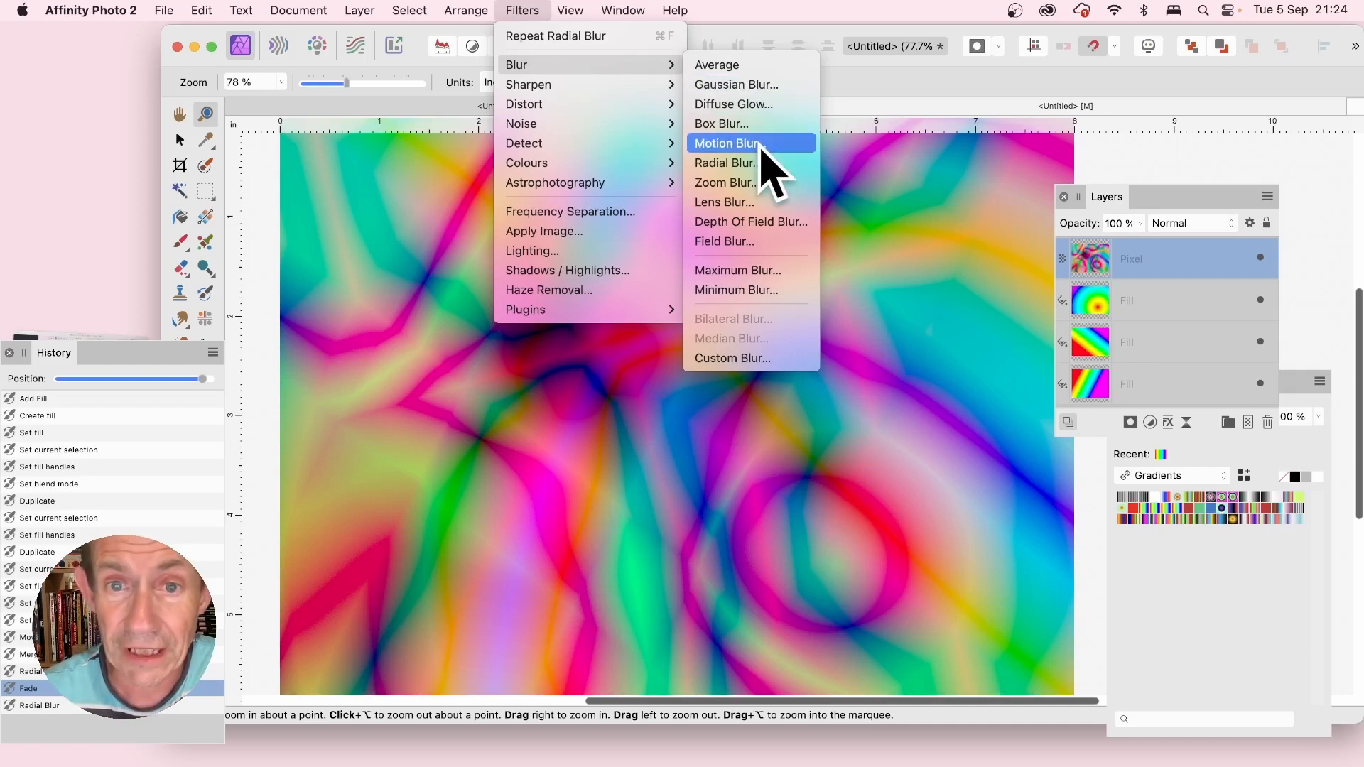
left_click(725, 163)
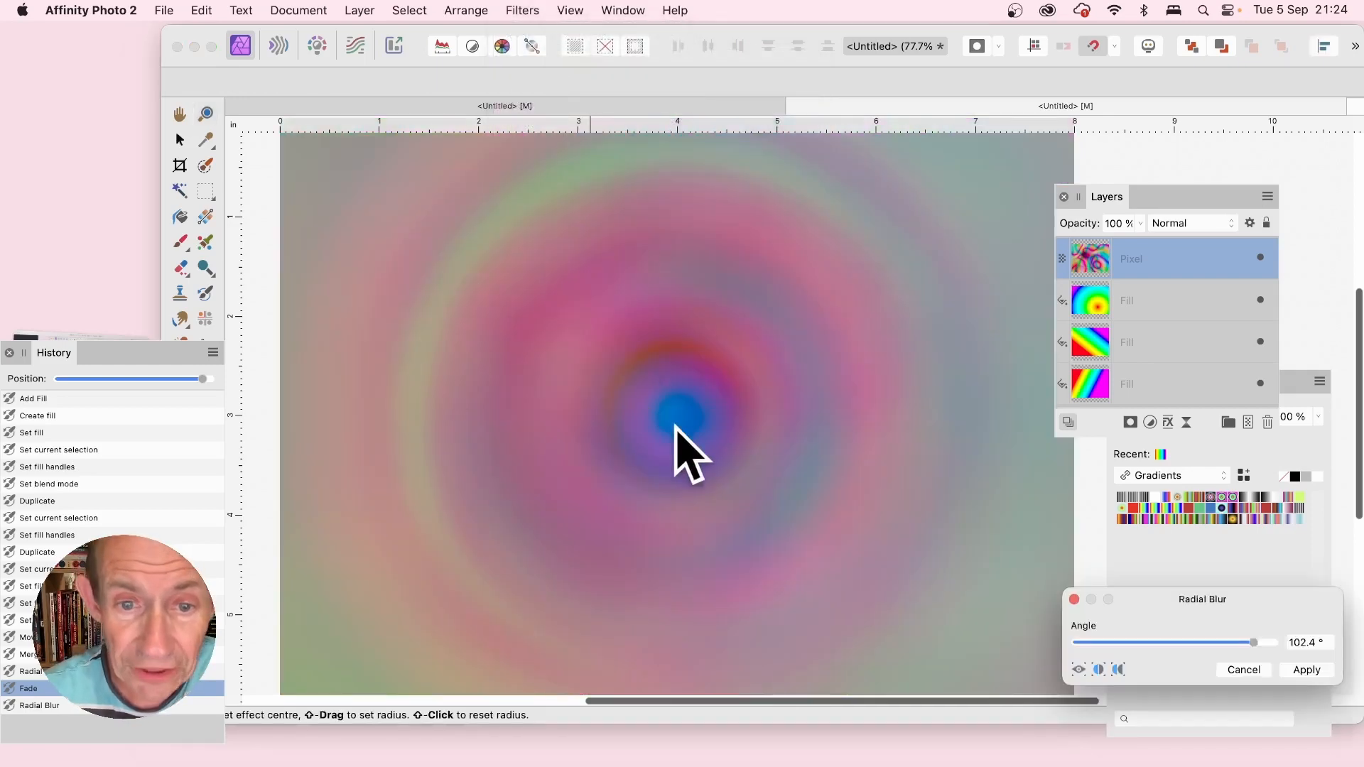
left_click_drag(676, 450, 492, 257)
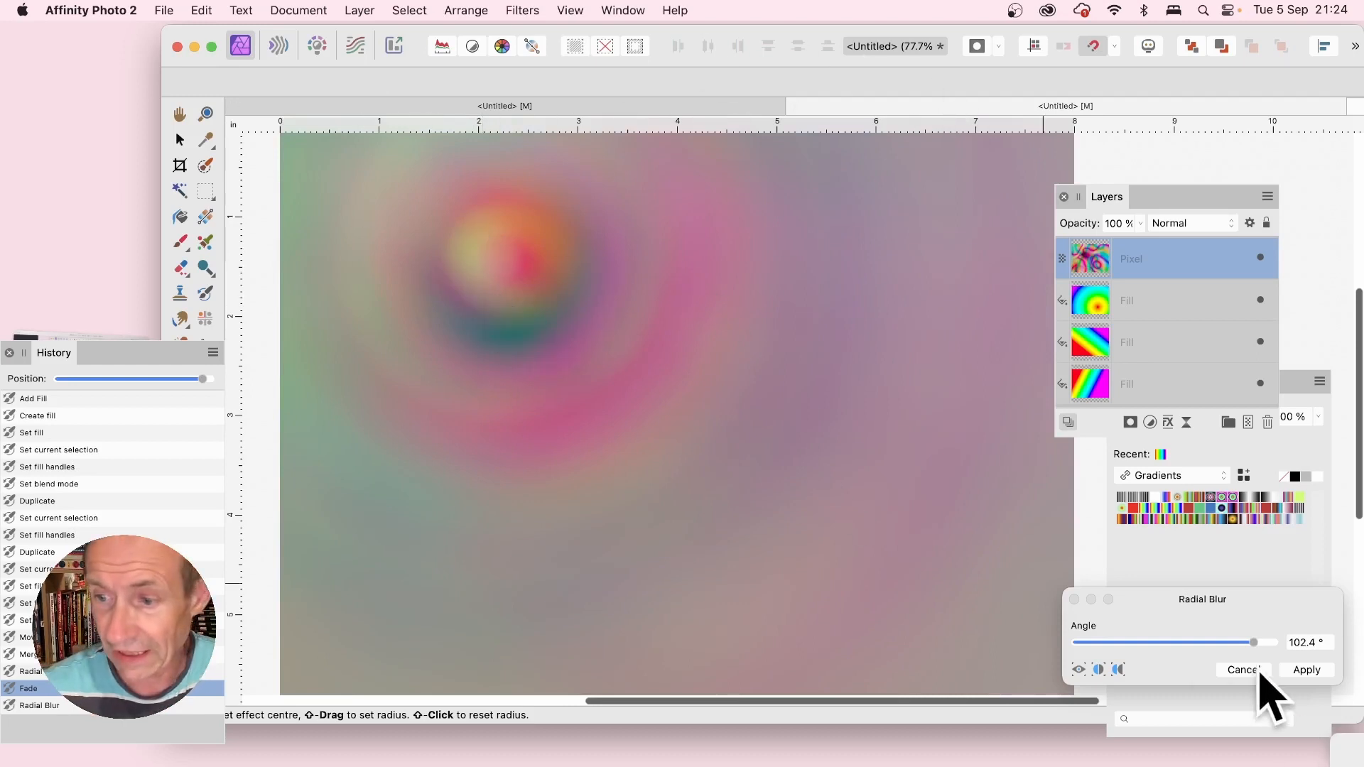
left_click(1306, 670)
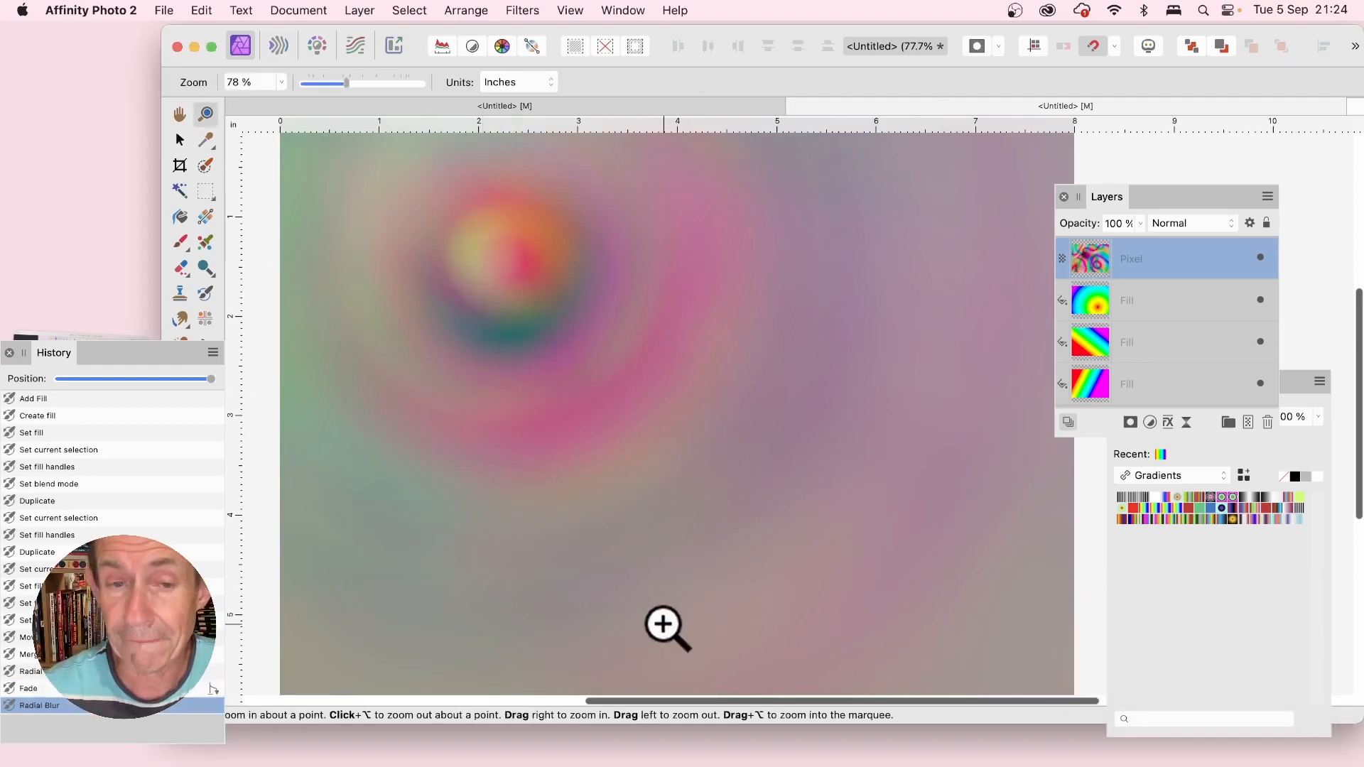
Fade the second Radial Blur to 0 % with the Difference blend mode
left_click(357, 10)
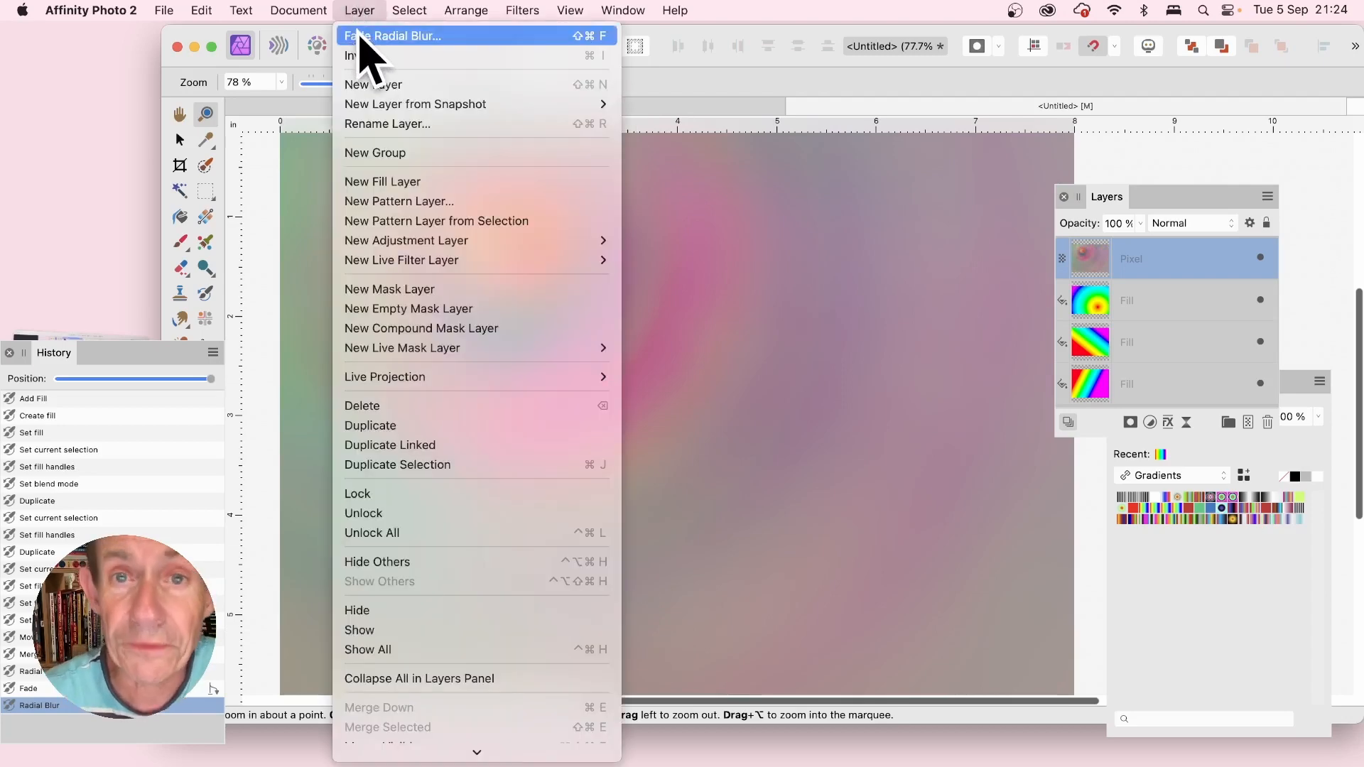
left_click(361, 37)
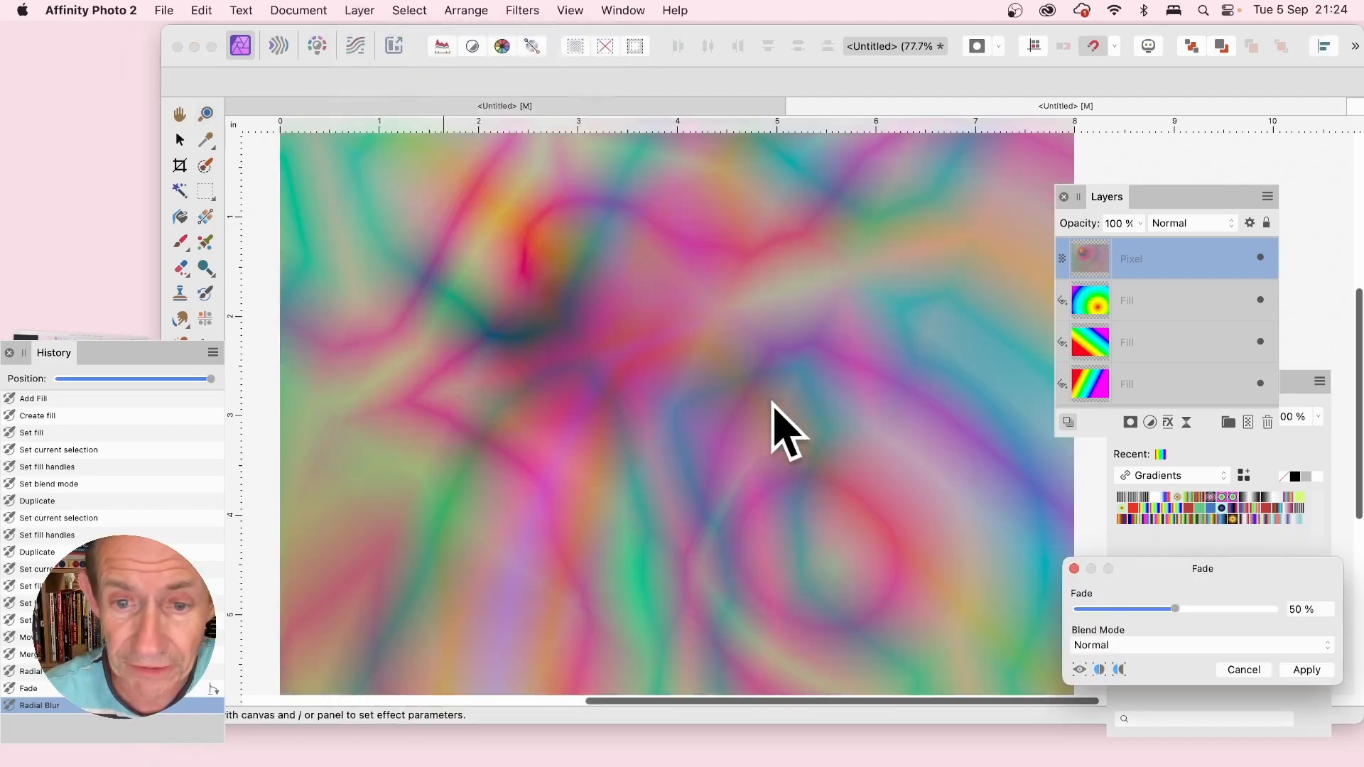
left_click_drag(1213, 578, 798, 405)
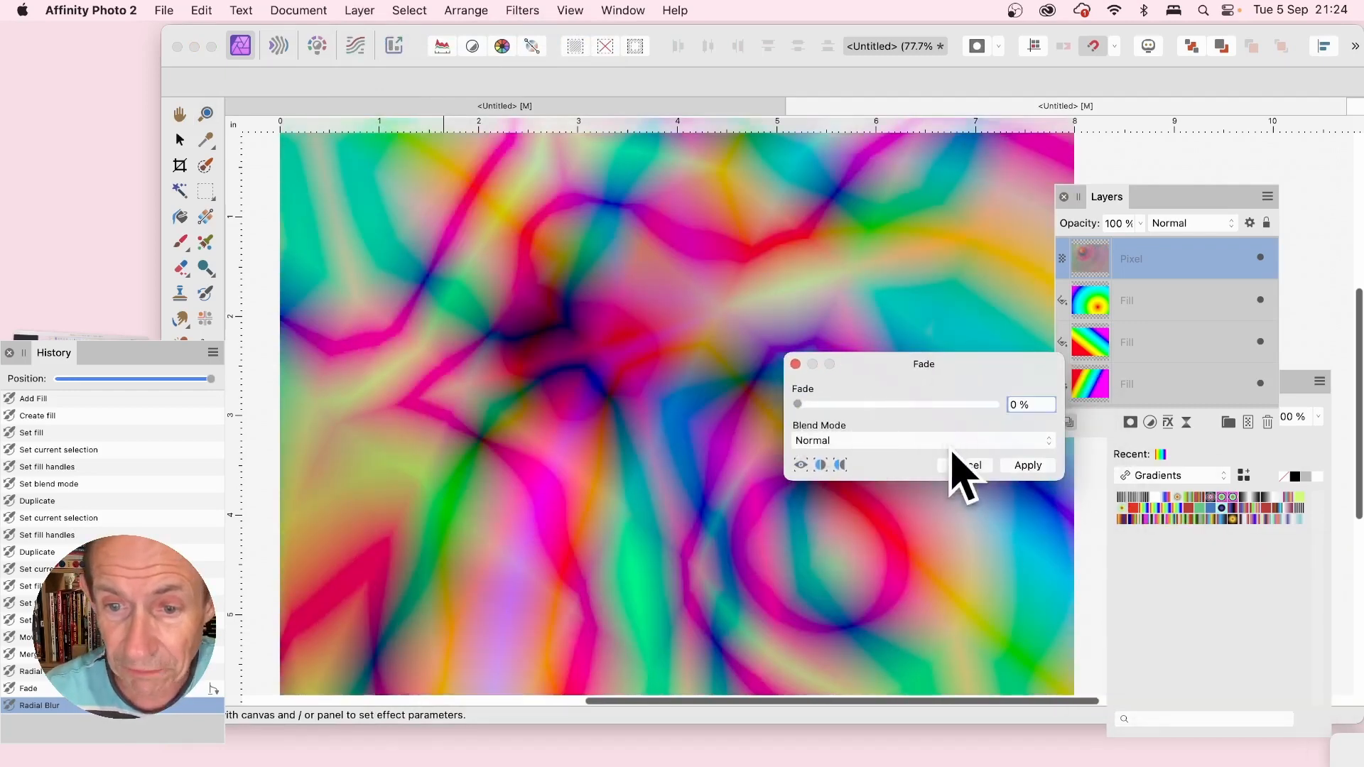
left_click(896, 441)
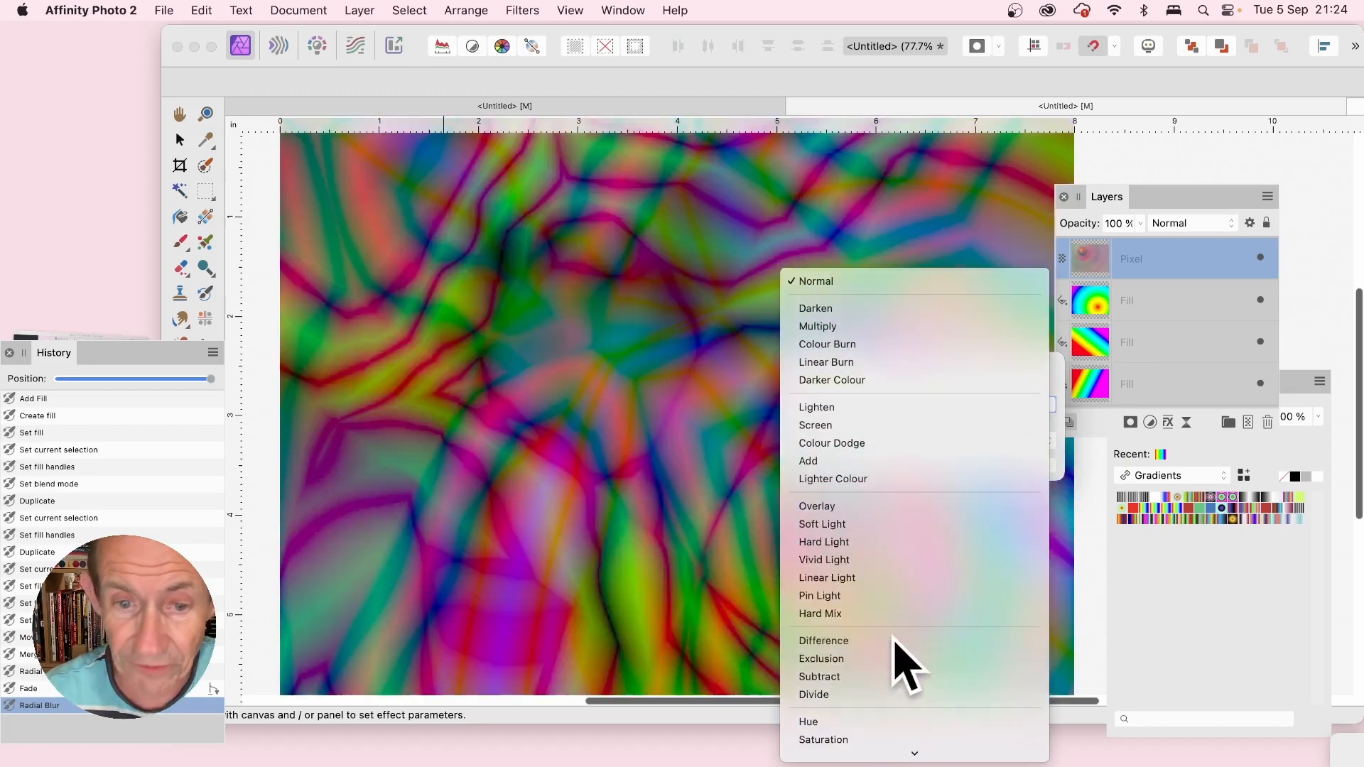
left_click(878, 637)
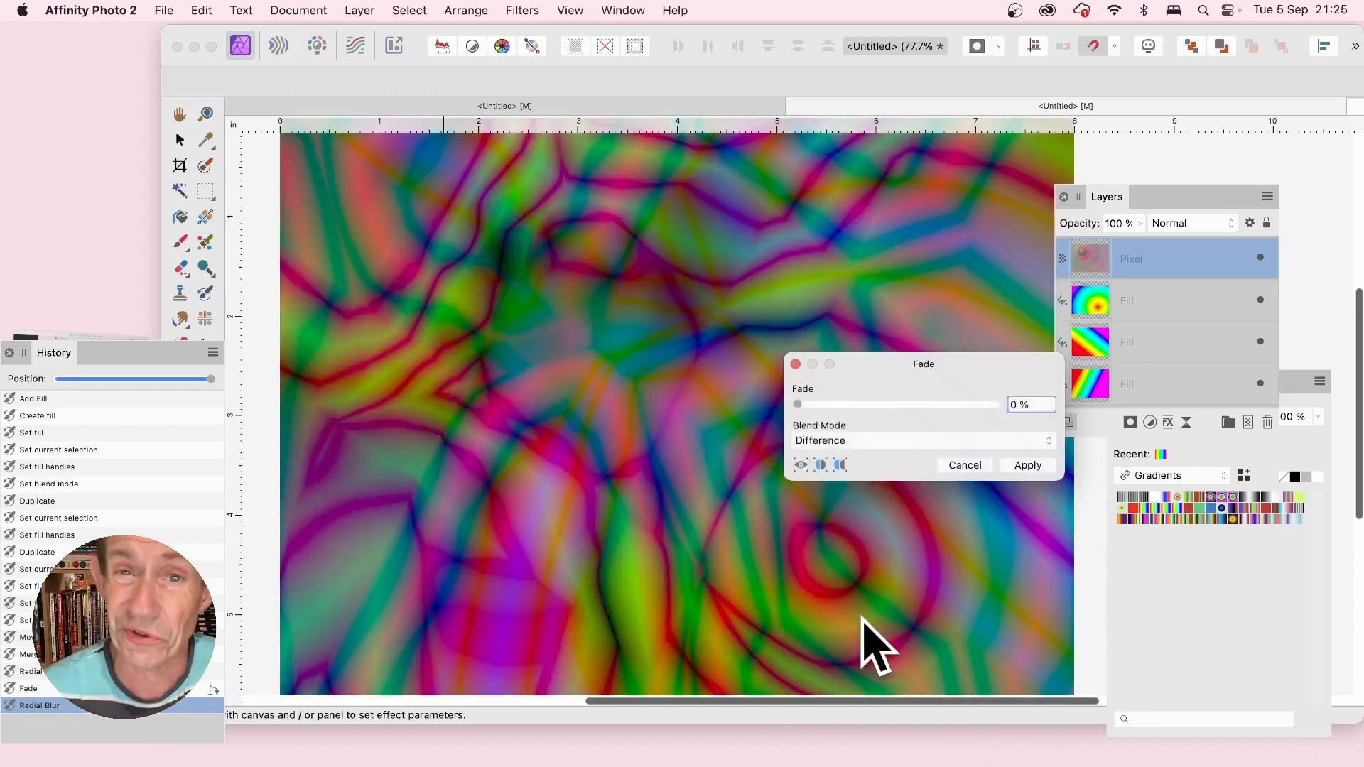
left_click(1028, 466)
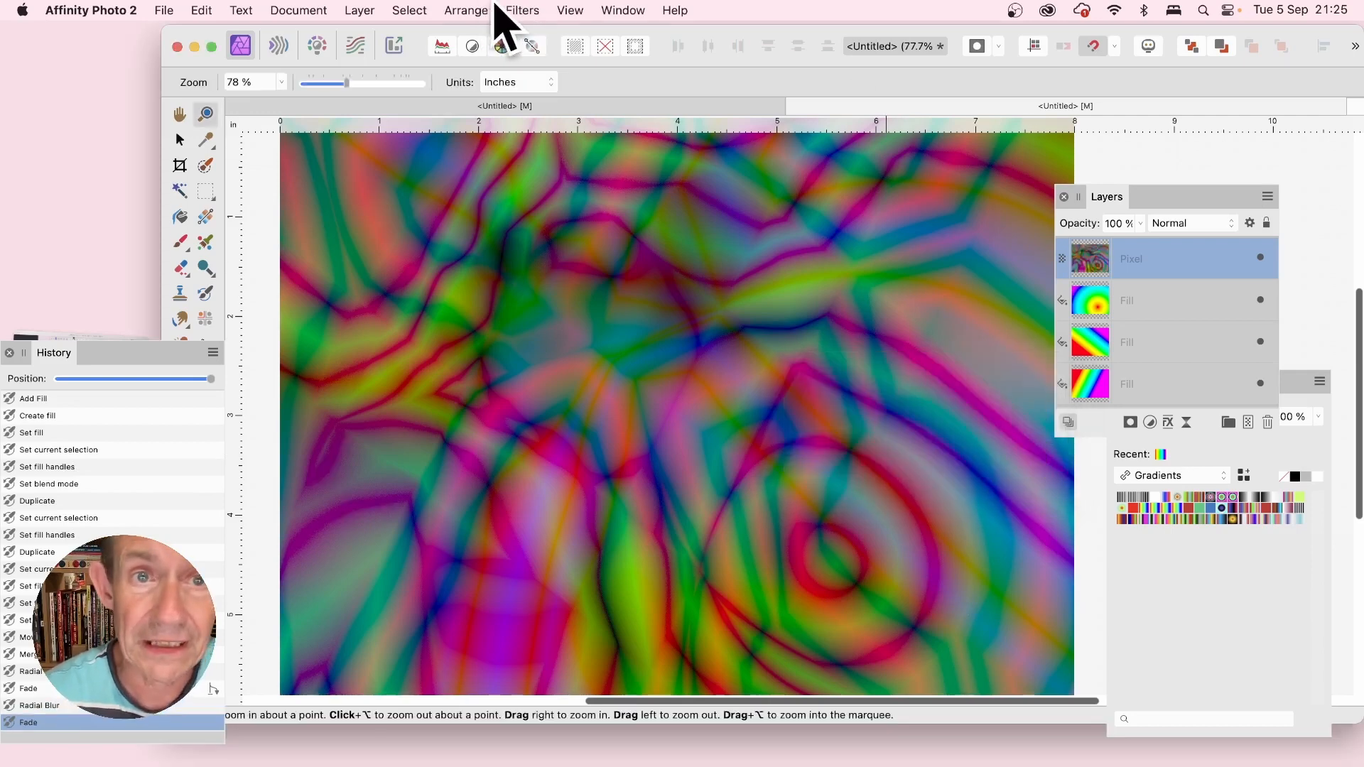
Apply another 102.4° Radial Blur to the pixel layer, with its centre moved to the lower-left part of the image
left_click(520, 10)
mouse_move(534, 64)
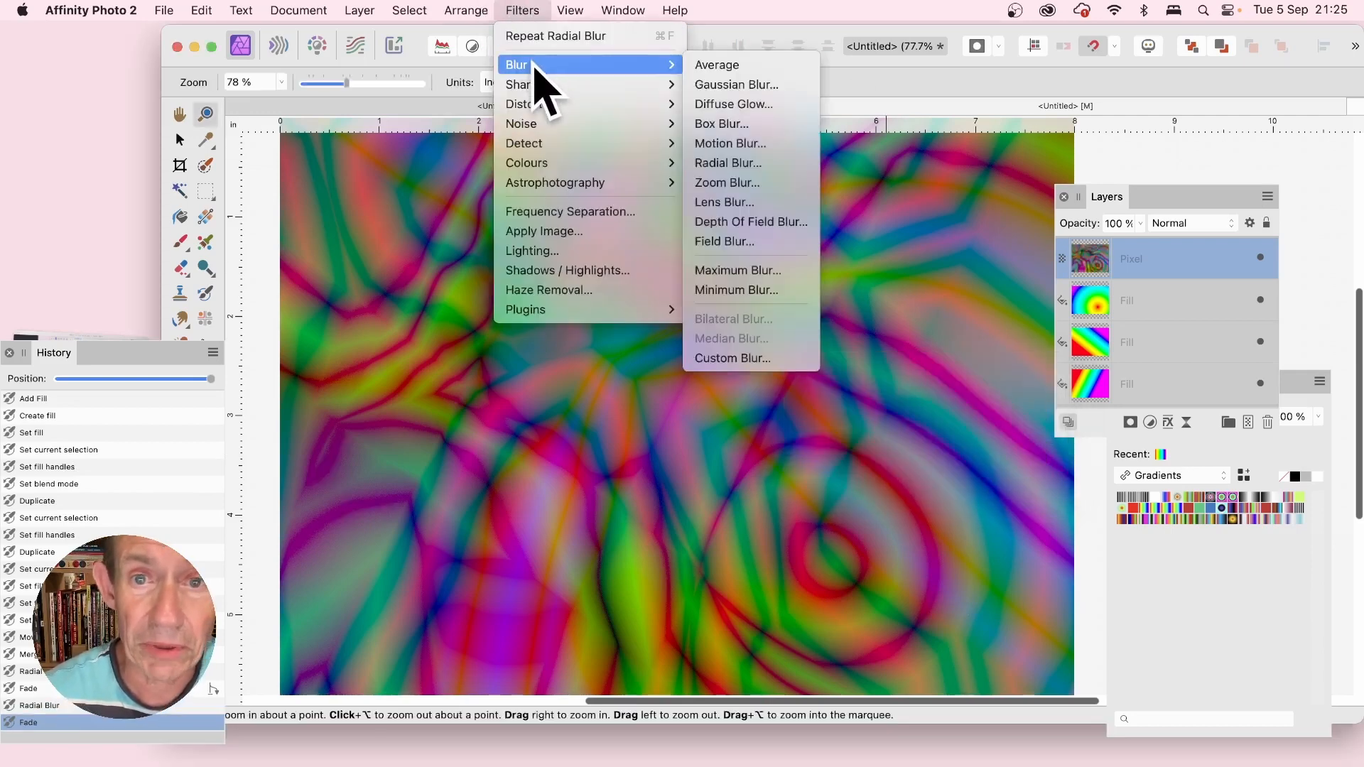
left_click(748, 147)
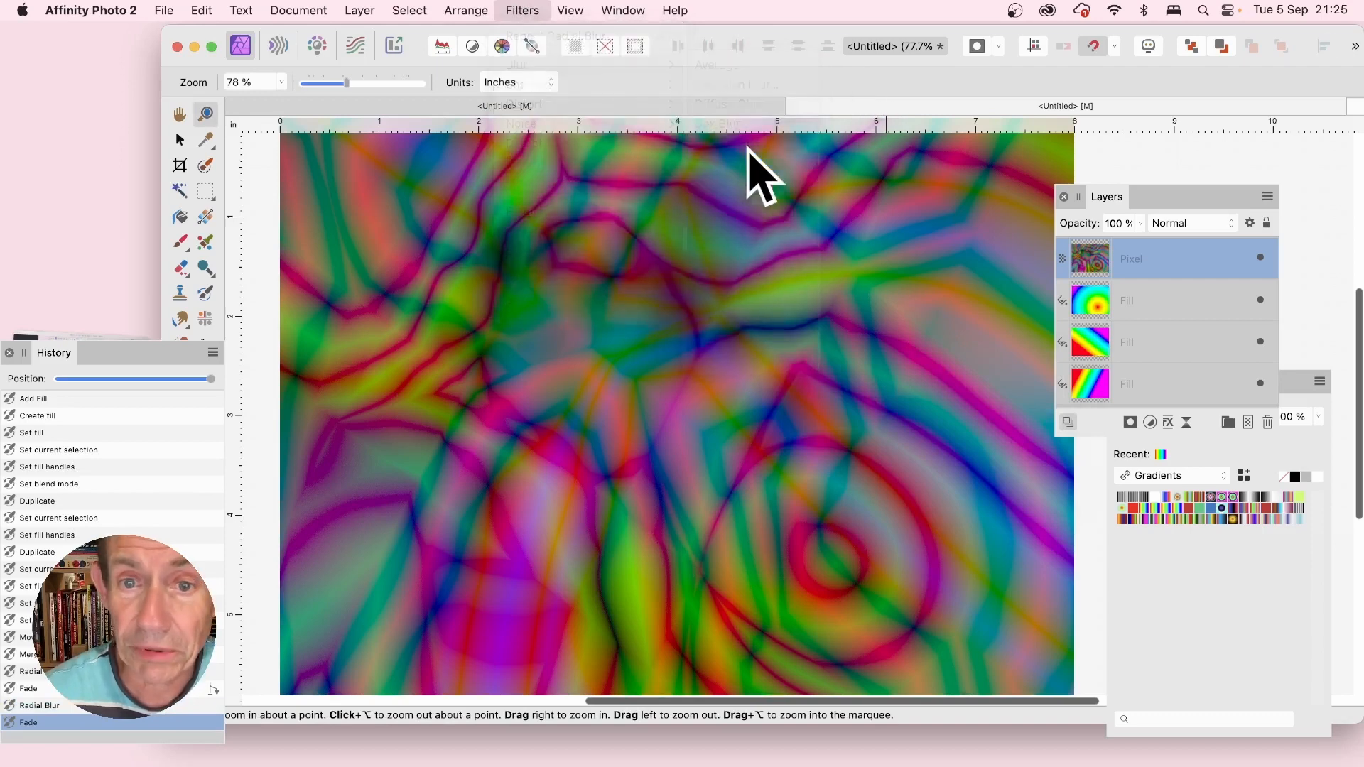
left_click_drag(673, 417, 551, 509)
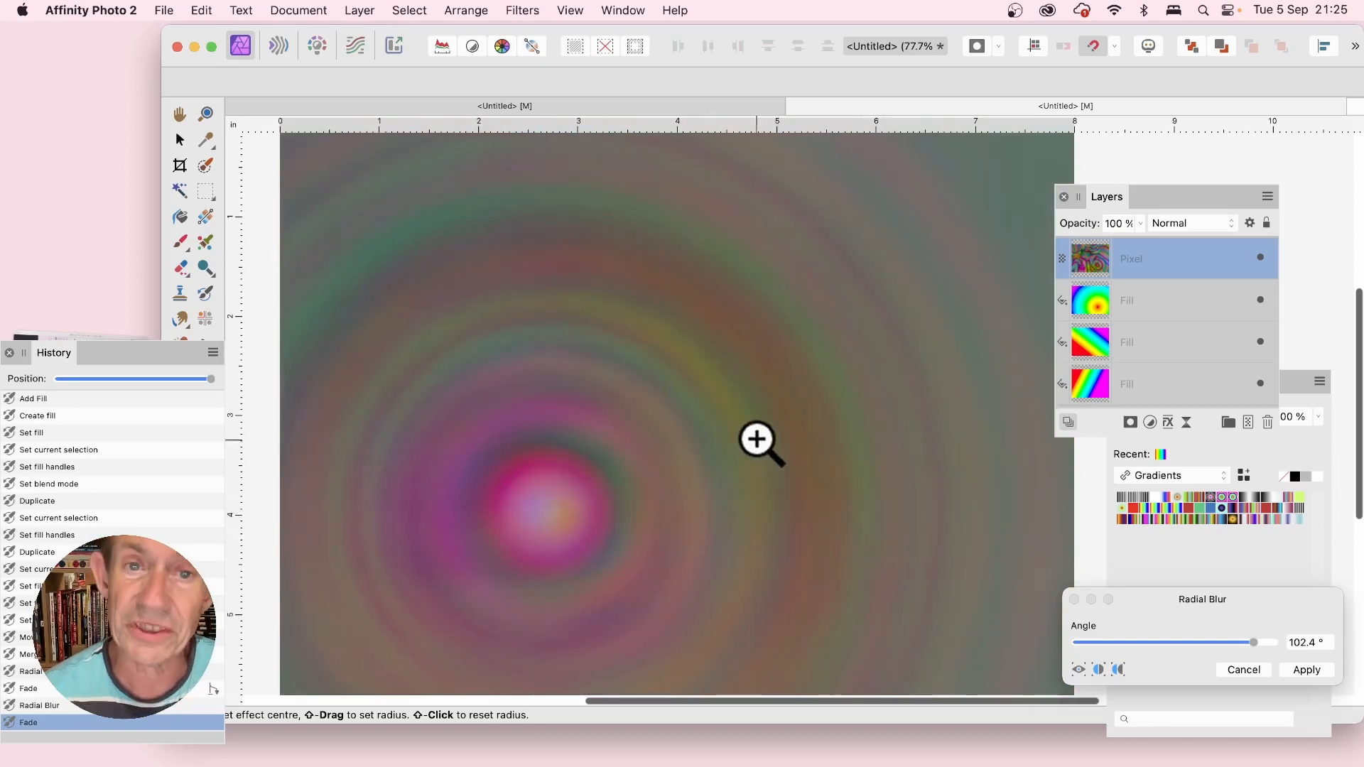
left_click(1303, 672)
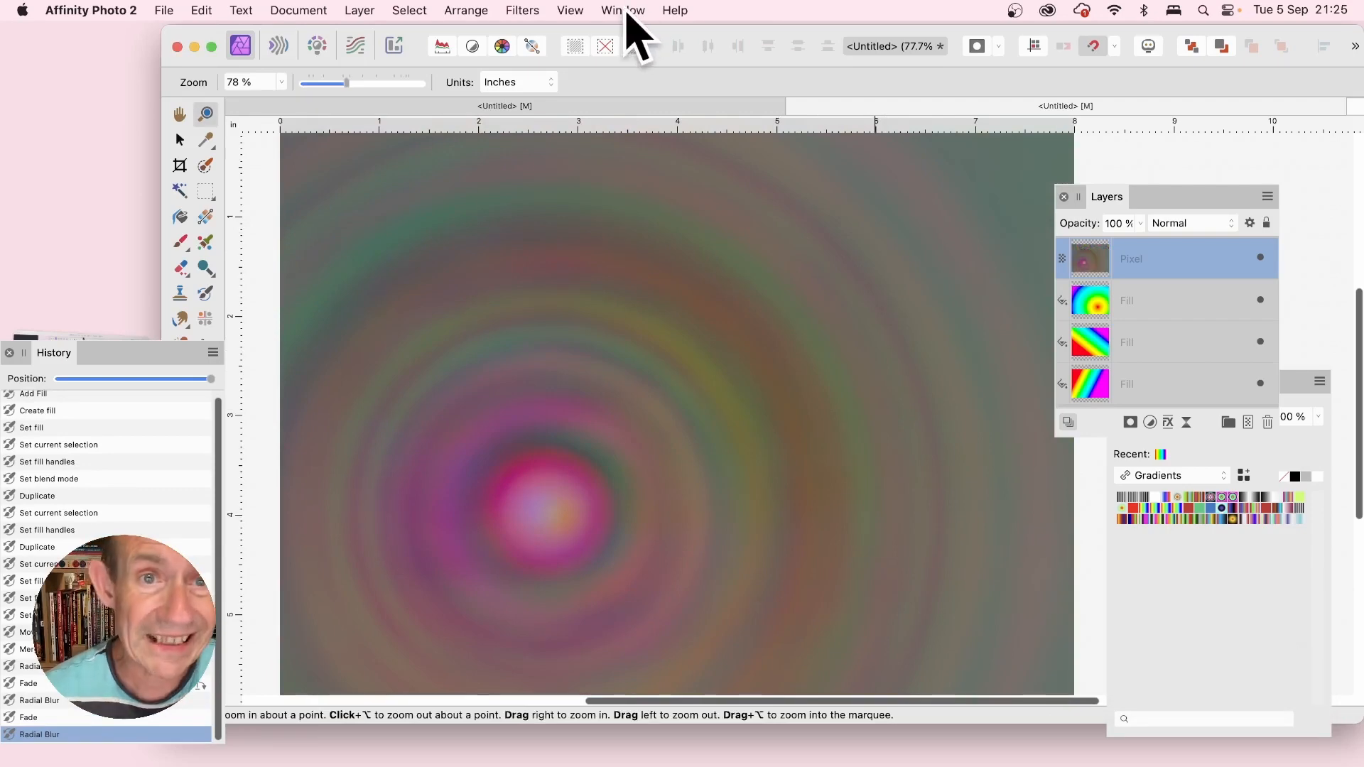
left_click(517, 9)
mouse_move(561, 165)
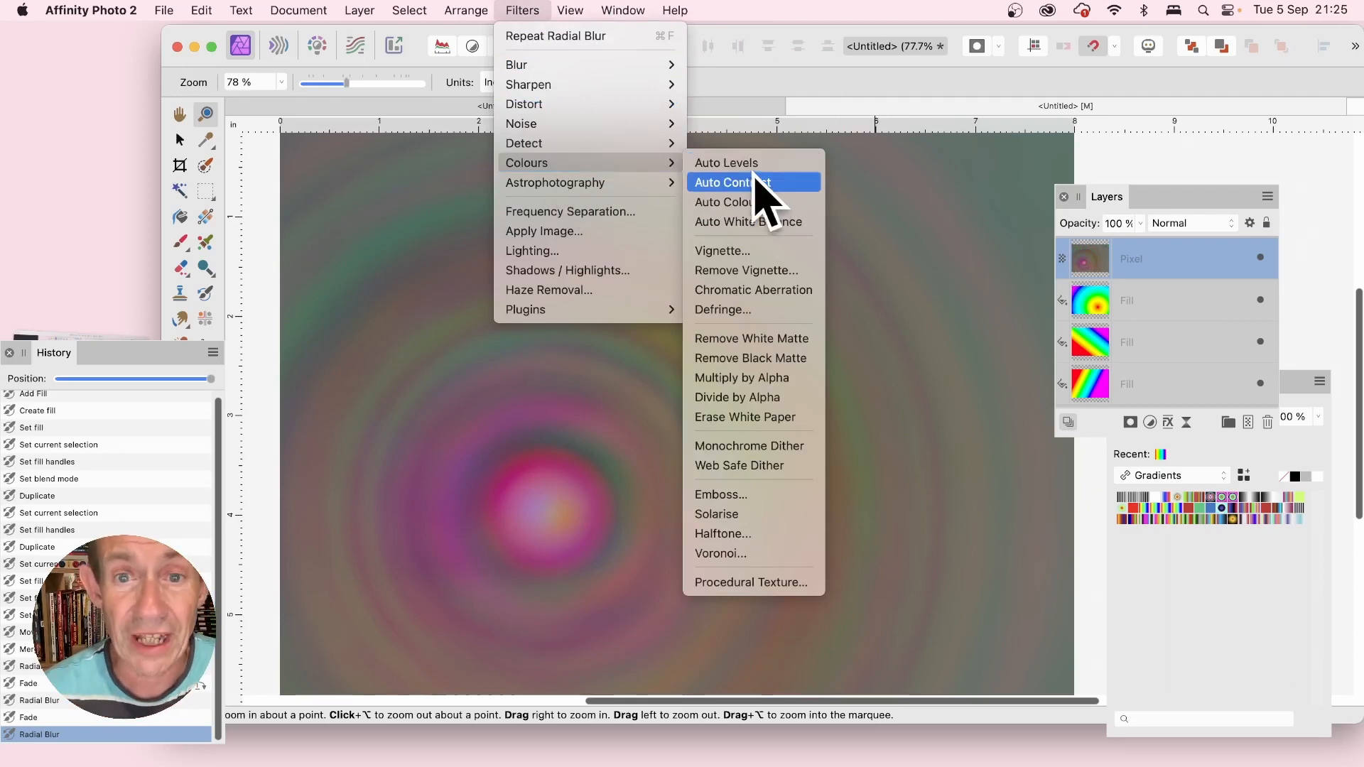
left_click(943, 181)
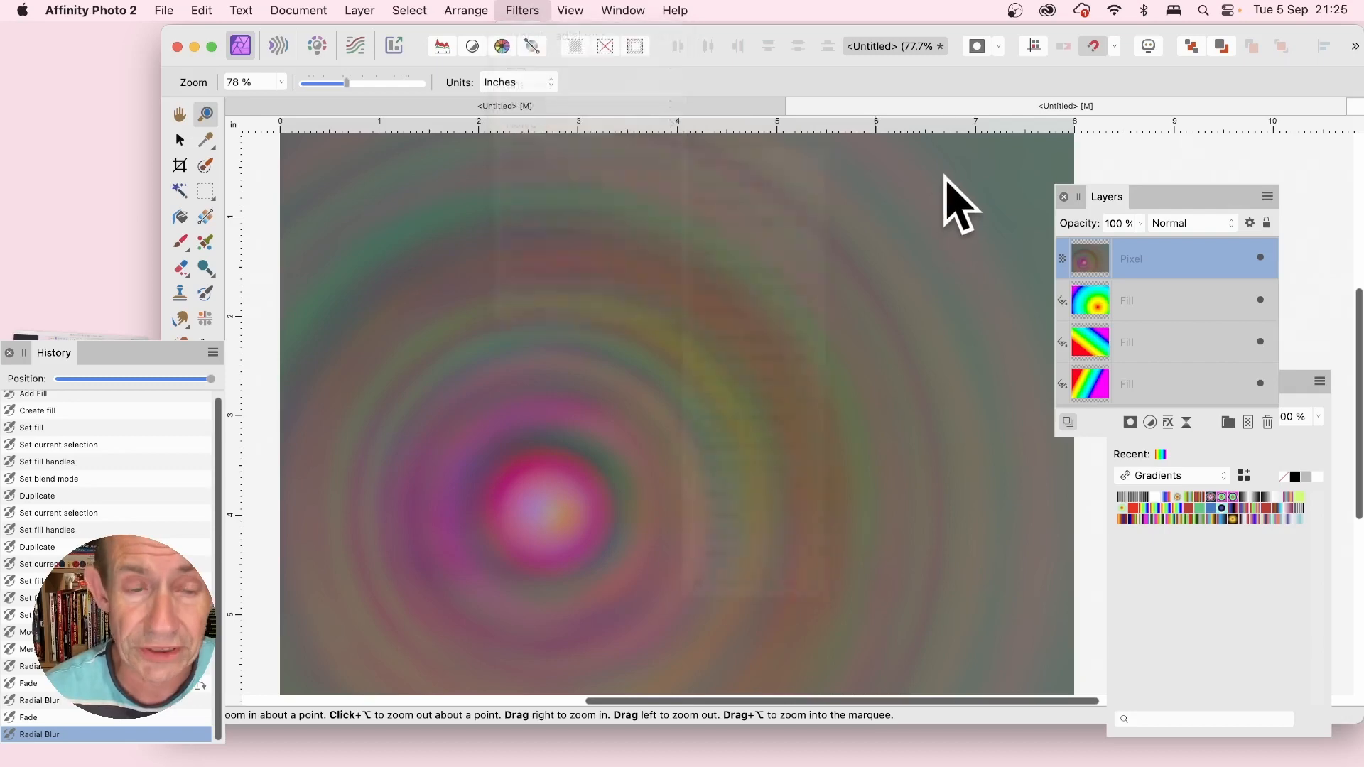
Fade the latest Radial Blur, centred at the image's lower left, to 0 % in Difference blend mode
left_click(371, 5)
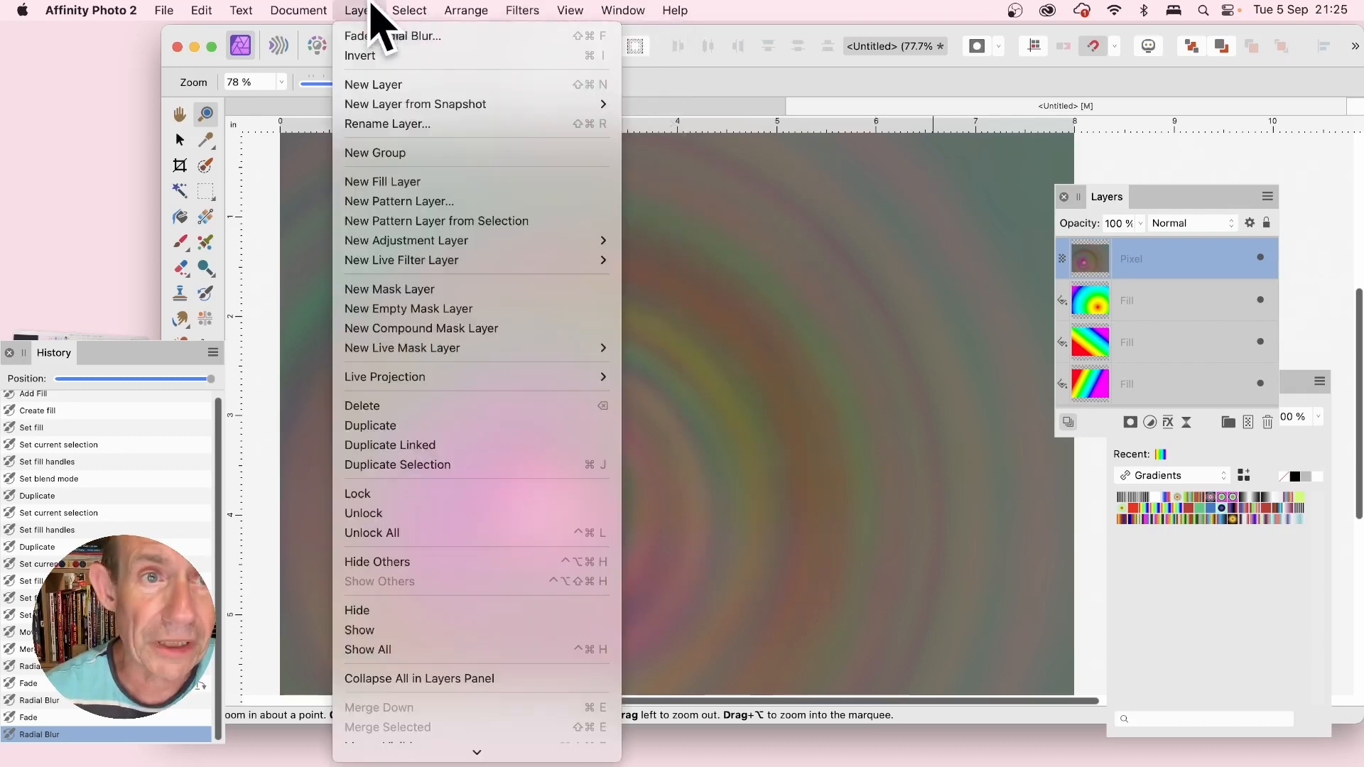
left_click(373, 36)
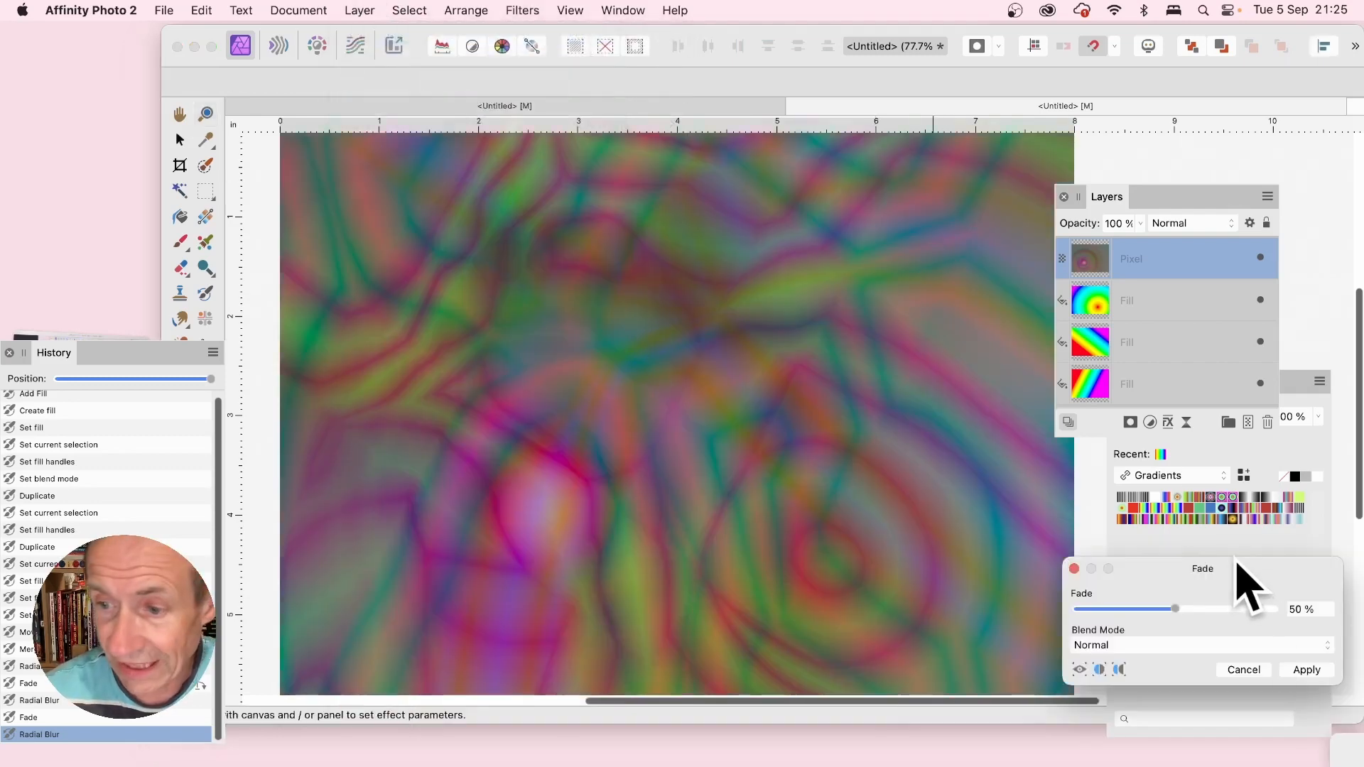
left_click_drag(1237, 565, 902, 303)
left_click_drag(846, 348, 745, 349)
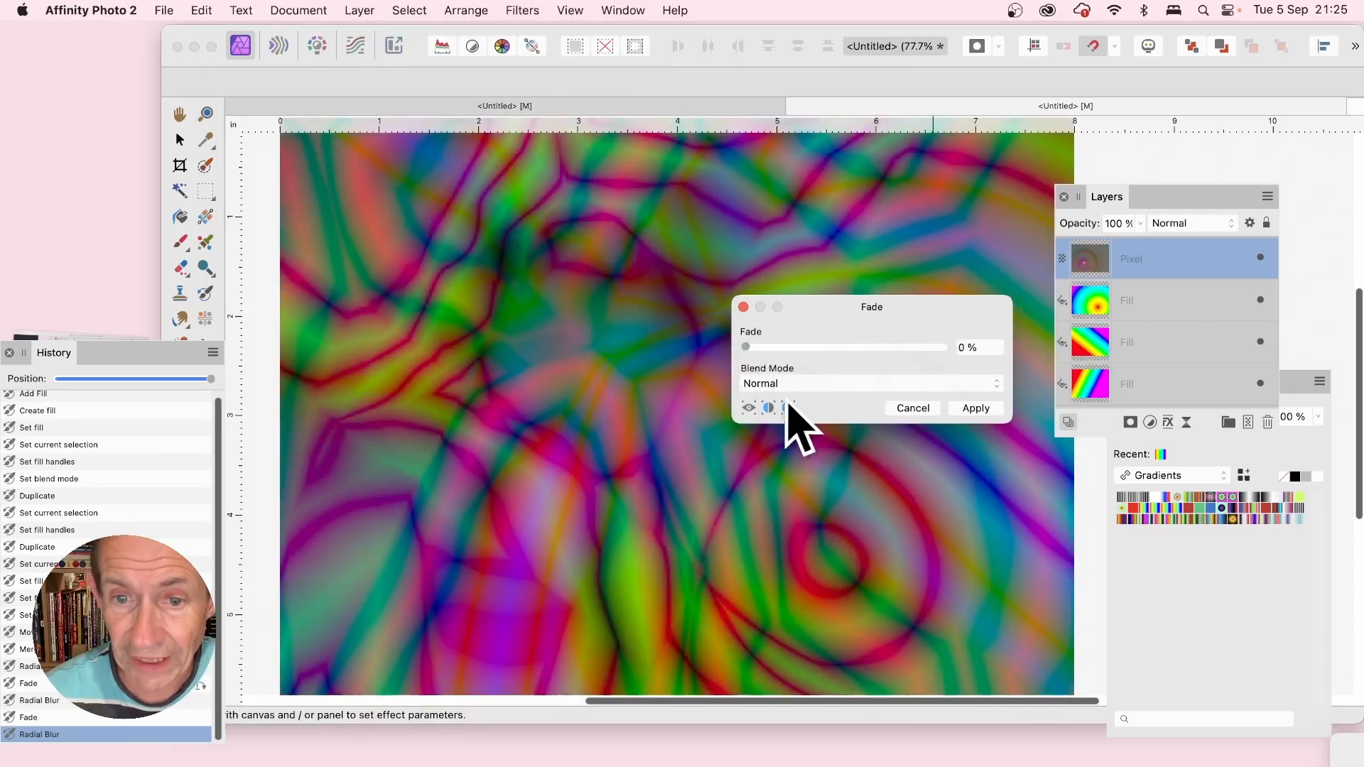
left_click(800, 383)
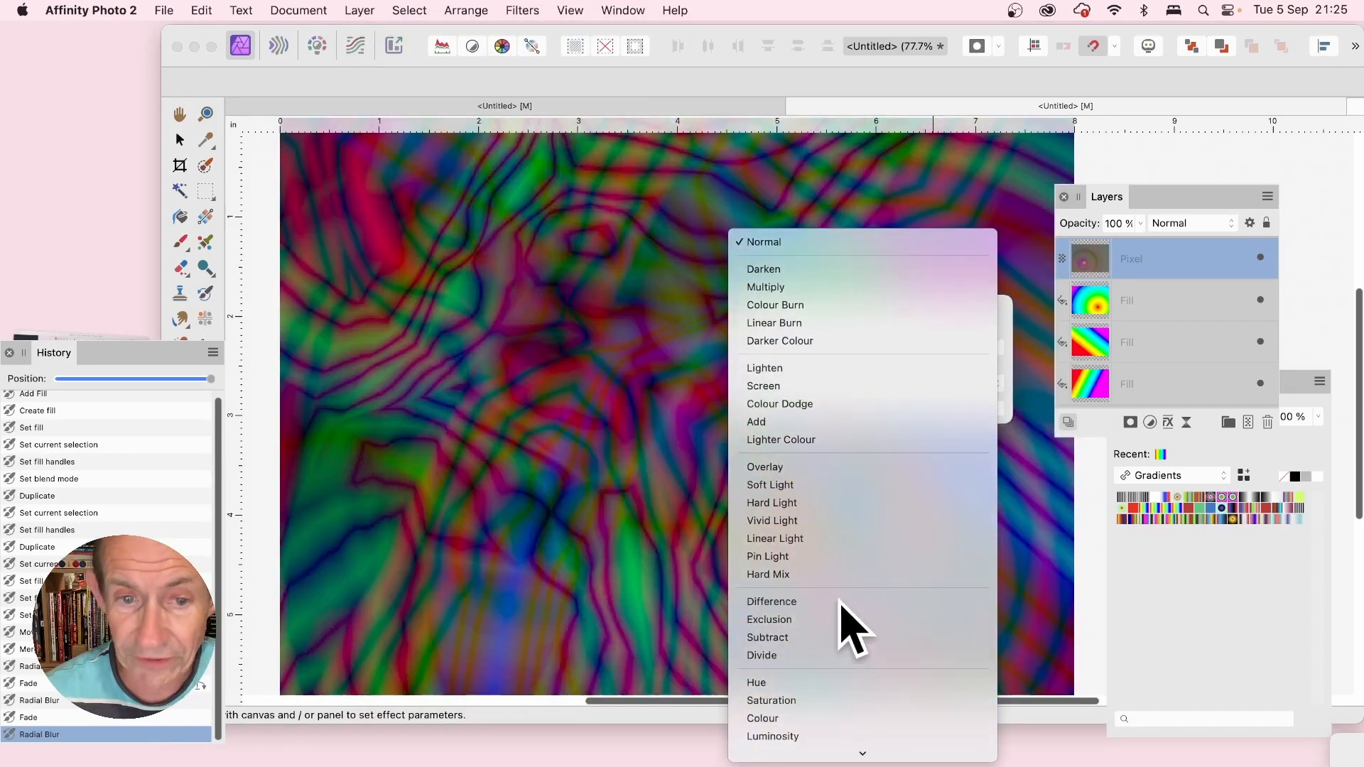
left_click(844, 600)
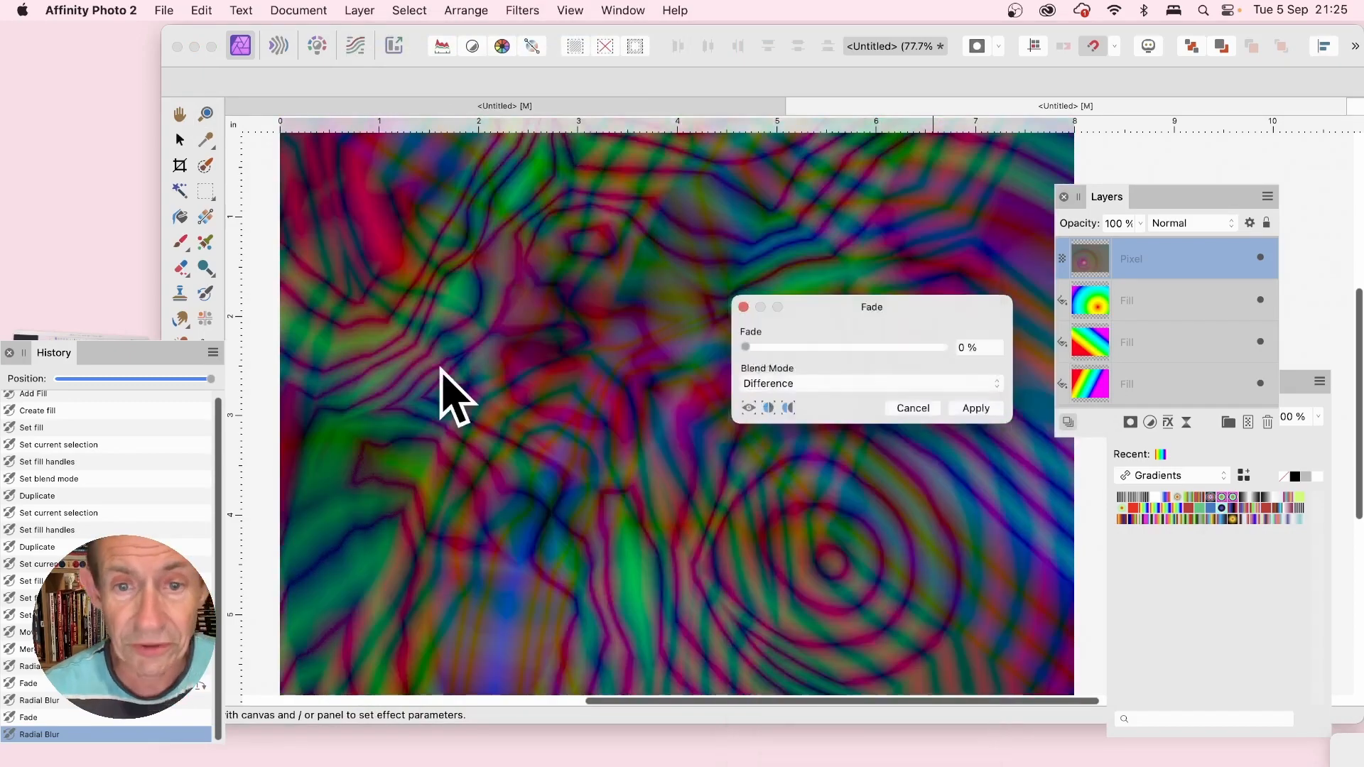
left_click(976, 408)
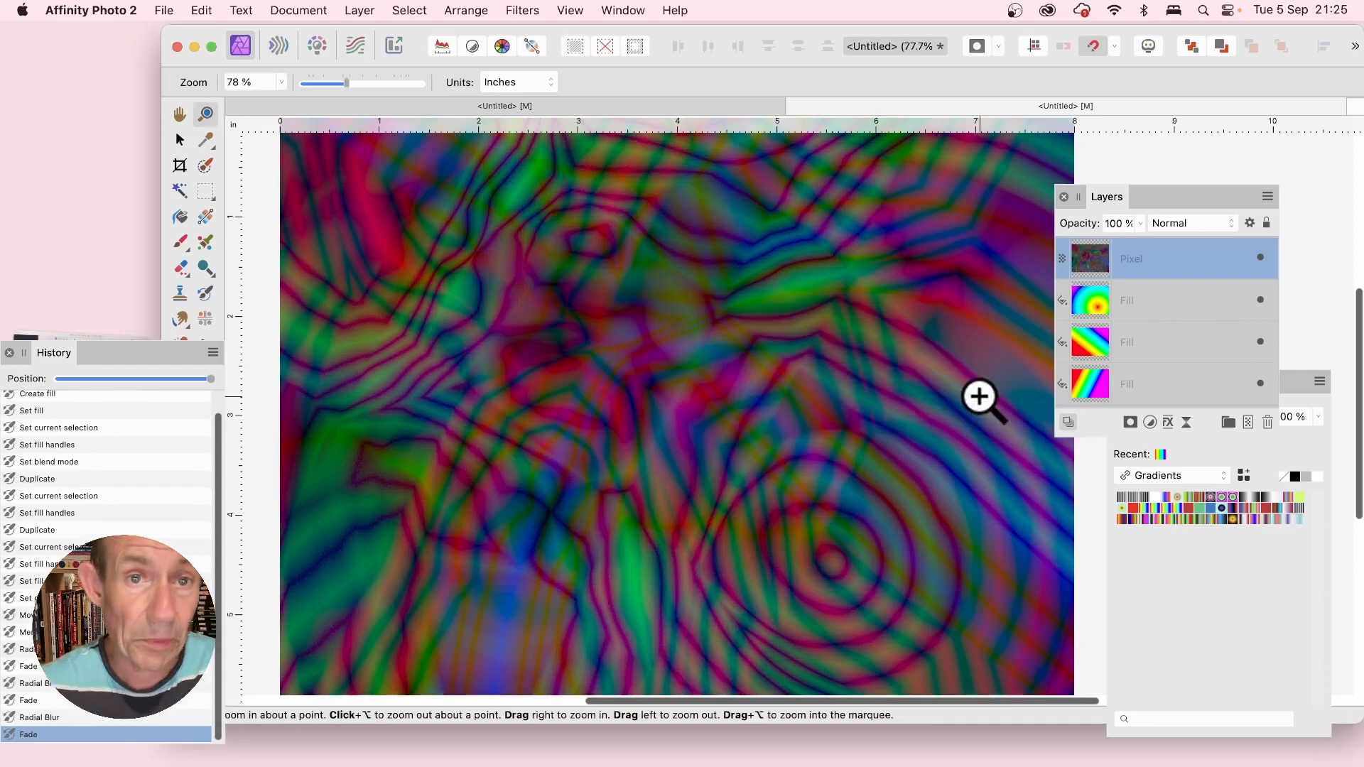
Apply Auto Levels to the pixel layer to strengthen its colours and contrast
left_click(532, 13)
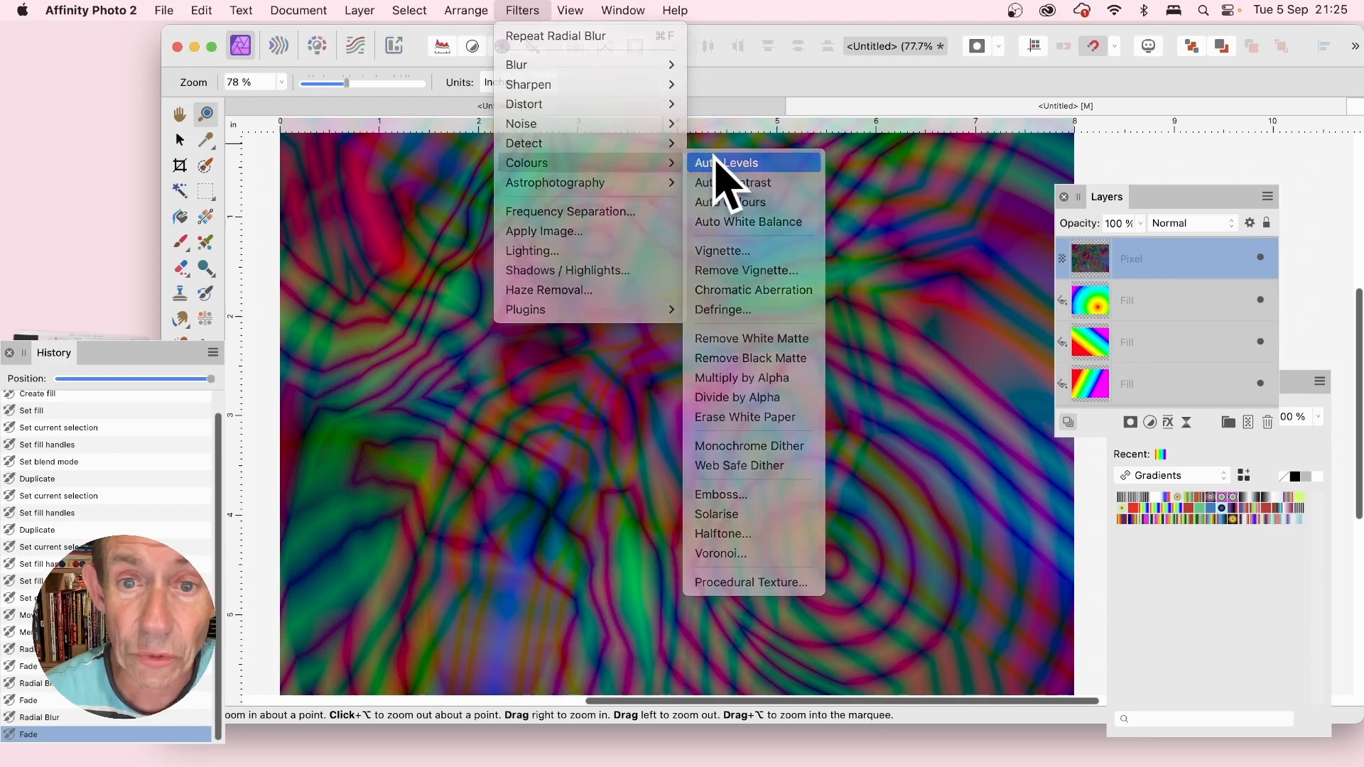
left_click(714, 159)
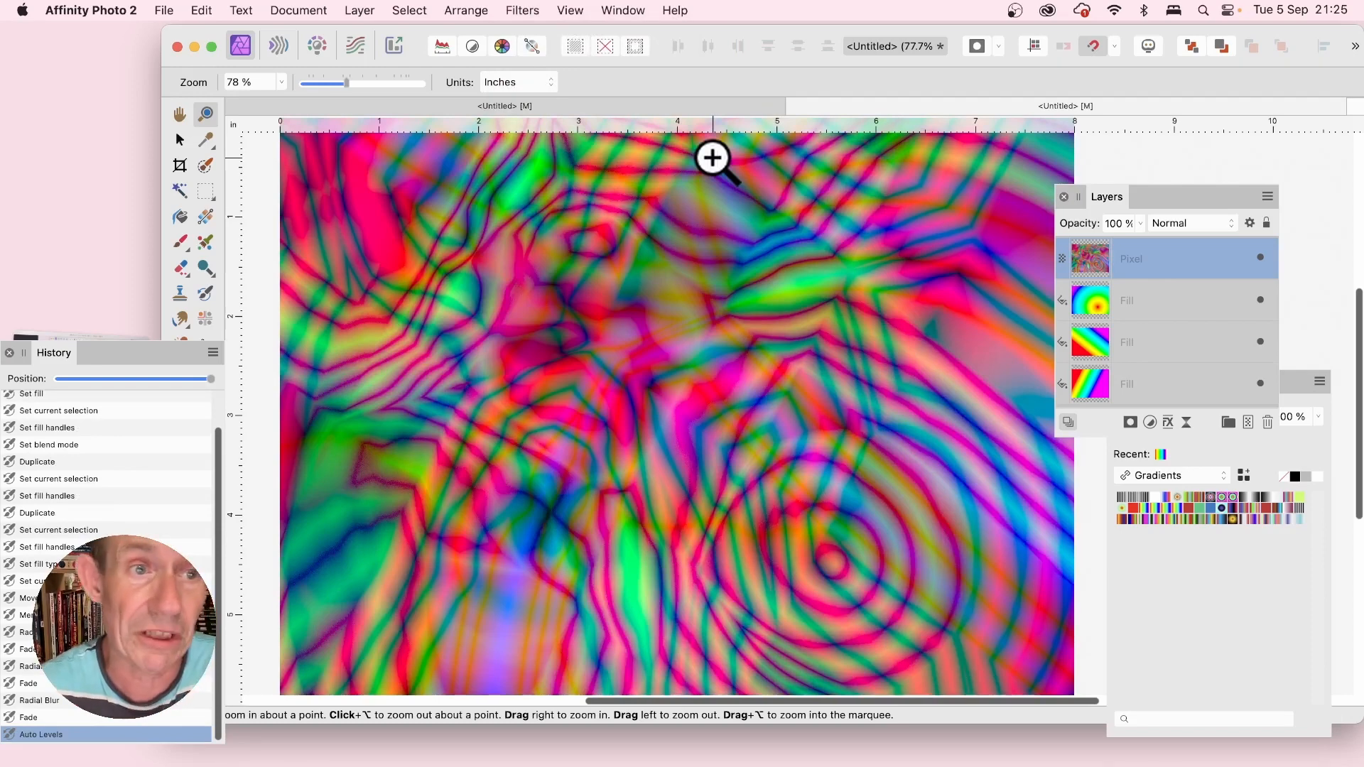
Distort the pixel layer in Liquify with broad Push Forward strokes across the image's left side, centre and right side, and apply the result
left_click(278, 47)
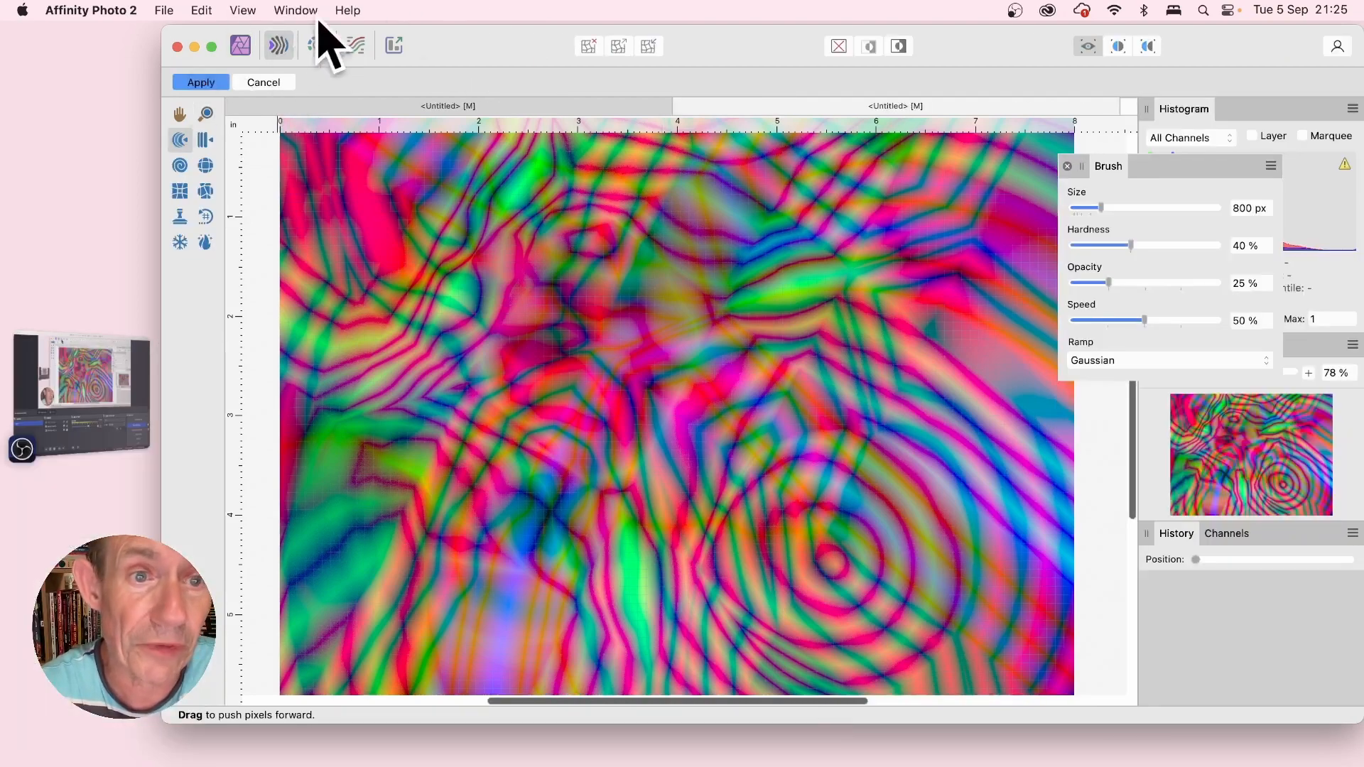
left_click_drag(609, 386, 479, 268)
left_click_drag(569, 509, 424, 514)
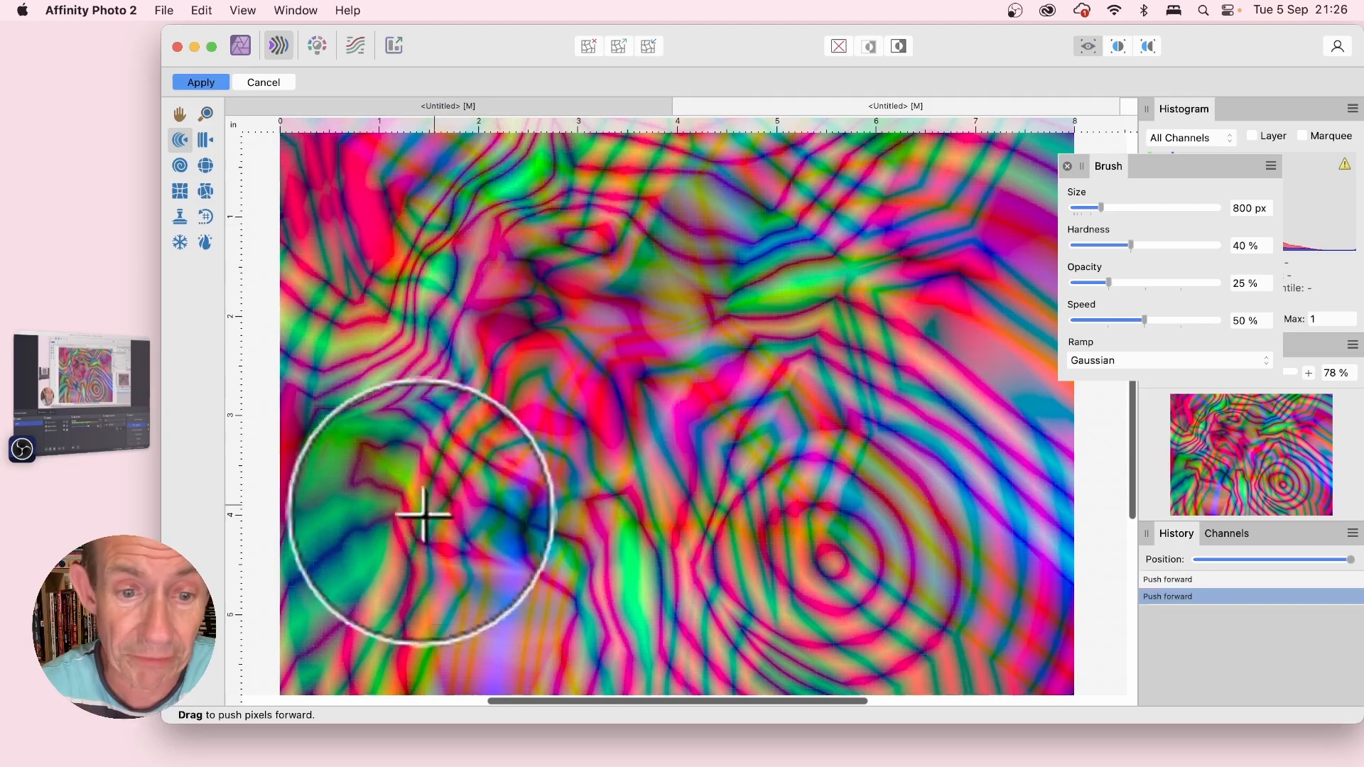
left_click_drag(673, 323, 456, 493)
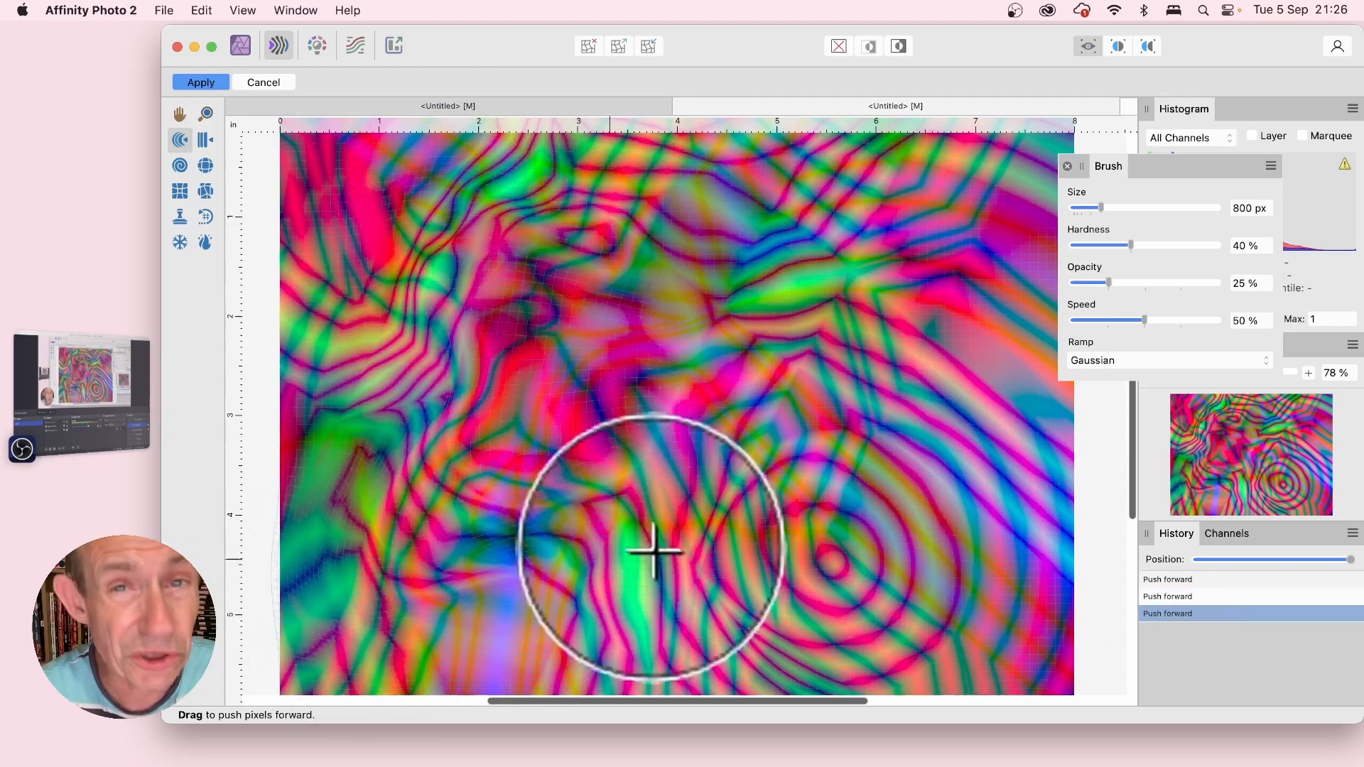
mouse_move(653, 551)
left_mouse_down()
mouse_move(905, 481)
mouse_move(749, 486)
mouse_move(775, 497)
left_mouse_up()
mouse_move(938, 608)
left_mouse_down()
mouse_move(864, 520)
mouse_move(710, 462)
left_mouse_up()
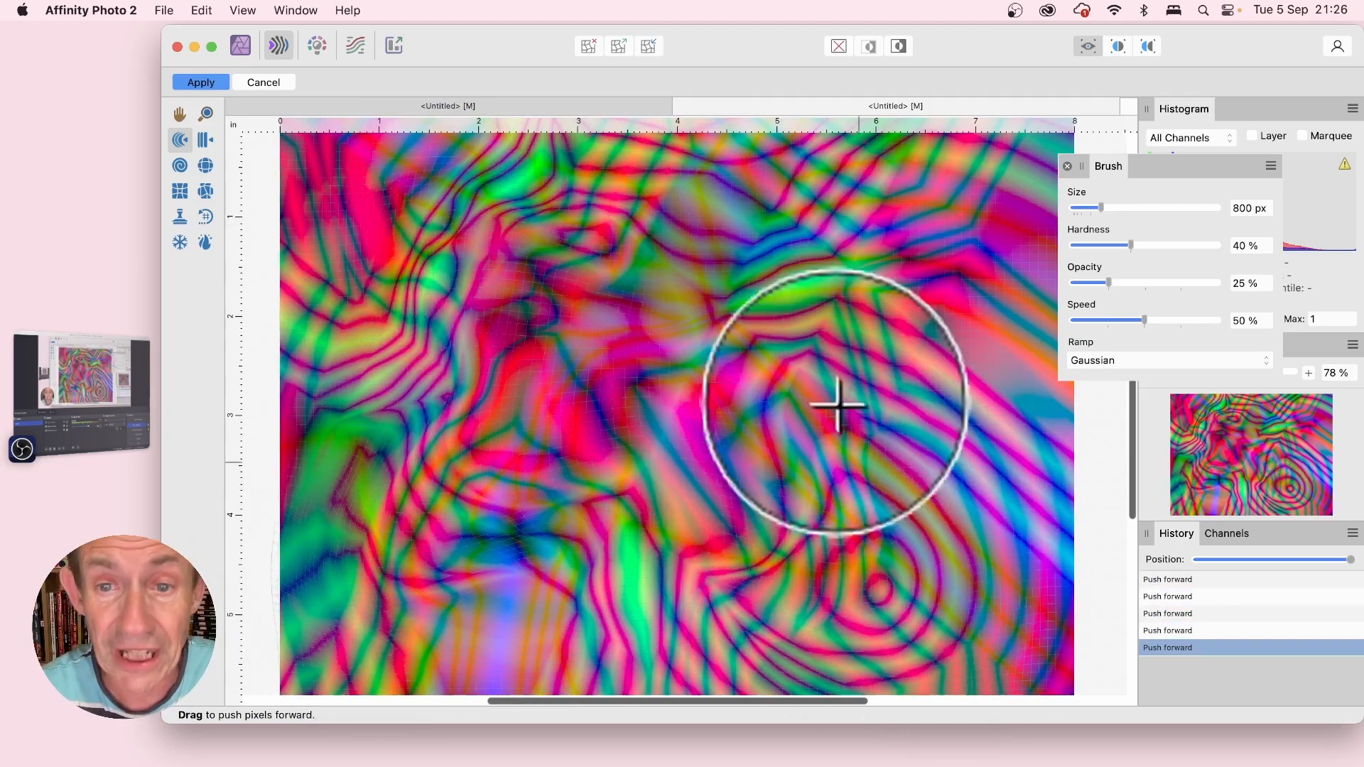
mouse_move(737, 313)
left_mouse_down()
mouse_move(803, 309)
mouse_move(932, 153)
left_mouse_up()
left_click_drag(822, 327, 926, 199)
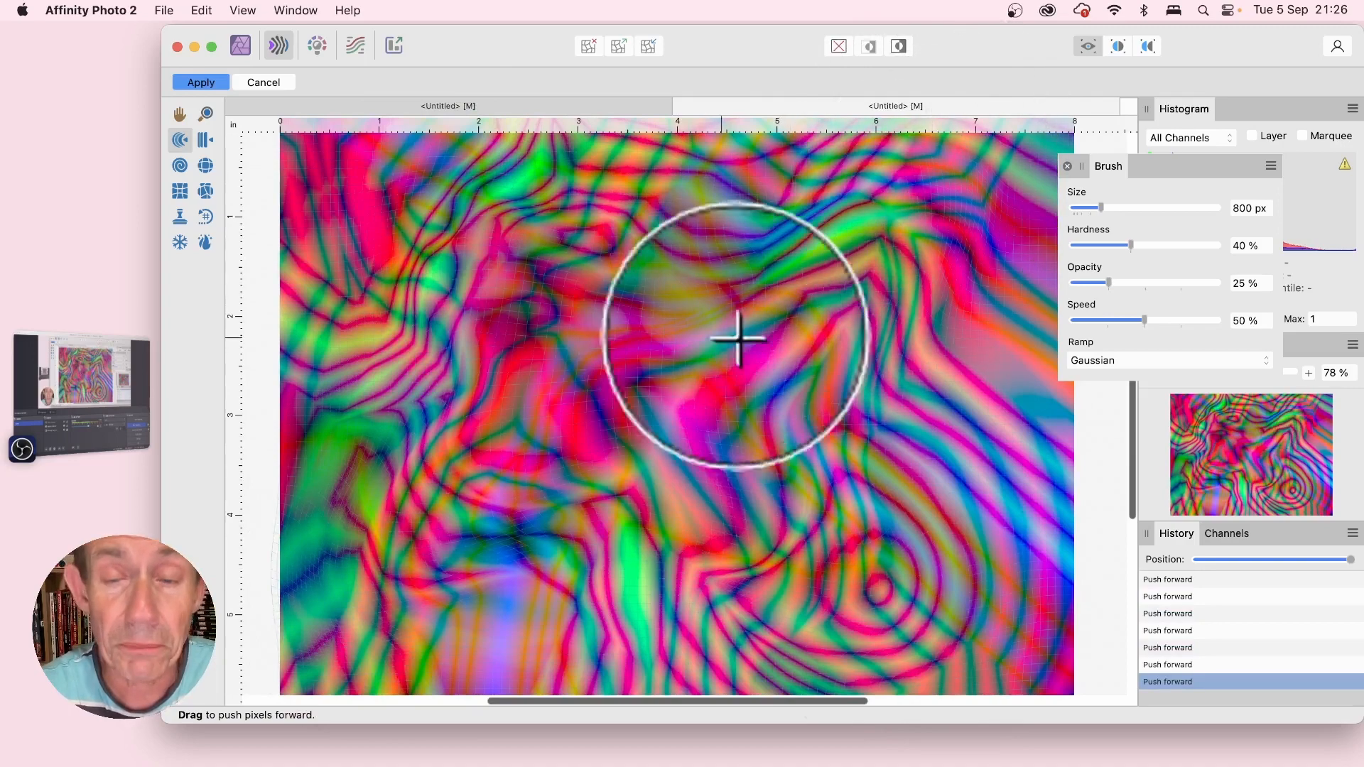
left_click_drag(738, 338, 865, 208)
left_click_drag(575, 316, 582, 213)
left_click_drag(546, 320, 582, 196)
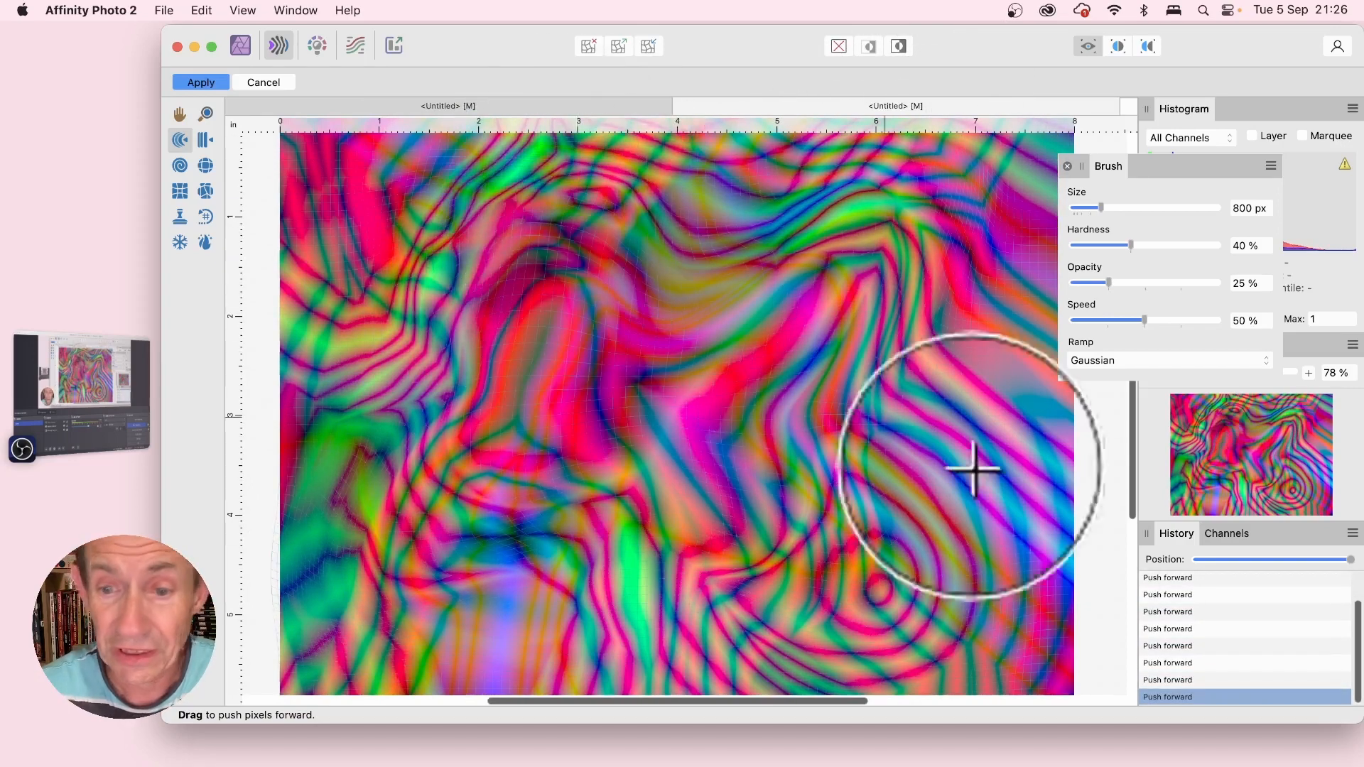
left_click(183, 82)
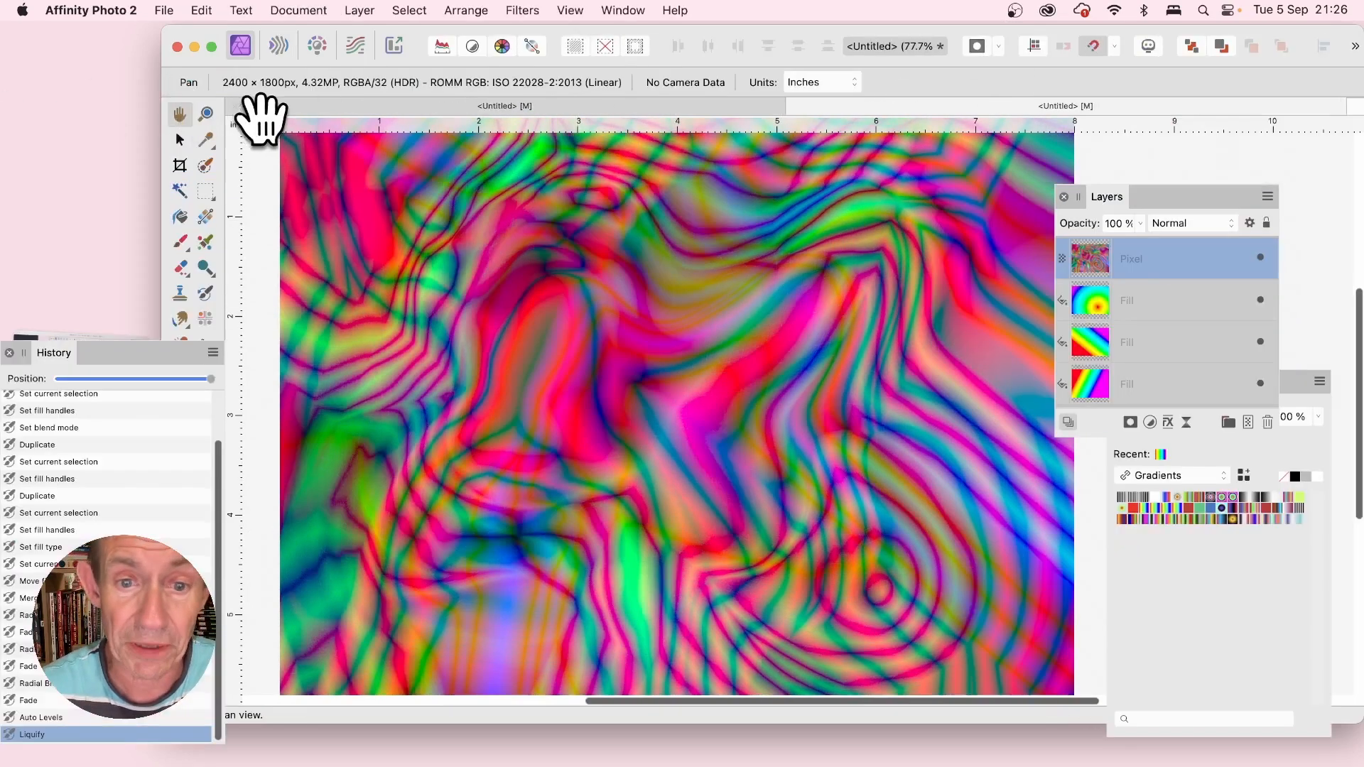